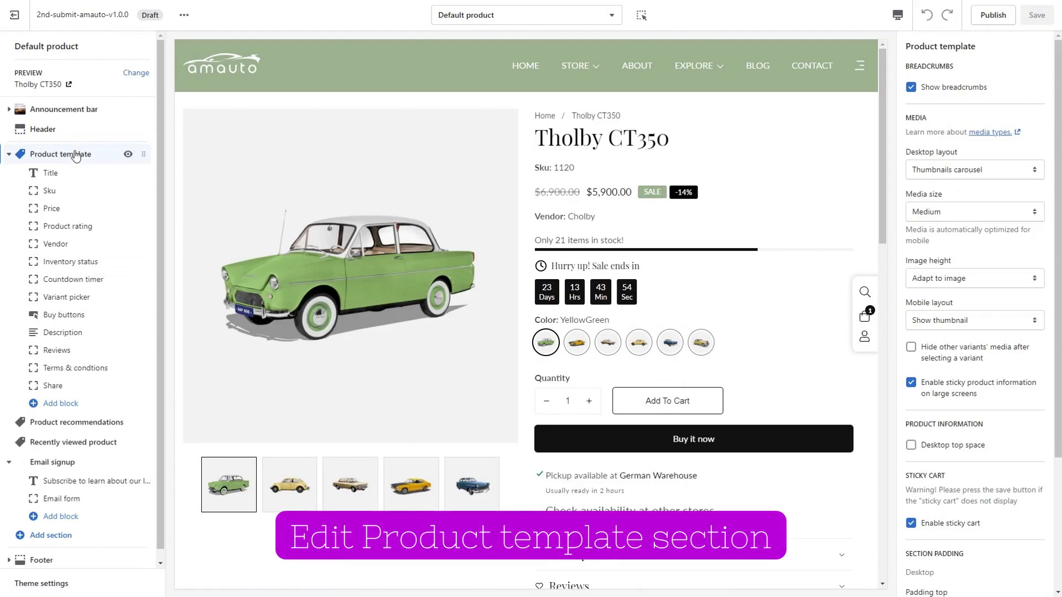
Hide the breadcrumbs in the product template and set the desktop media layout to Thumbnails
click(934, 89)
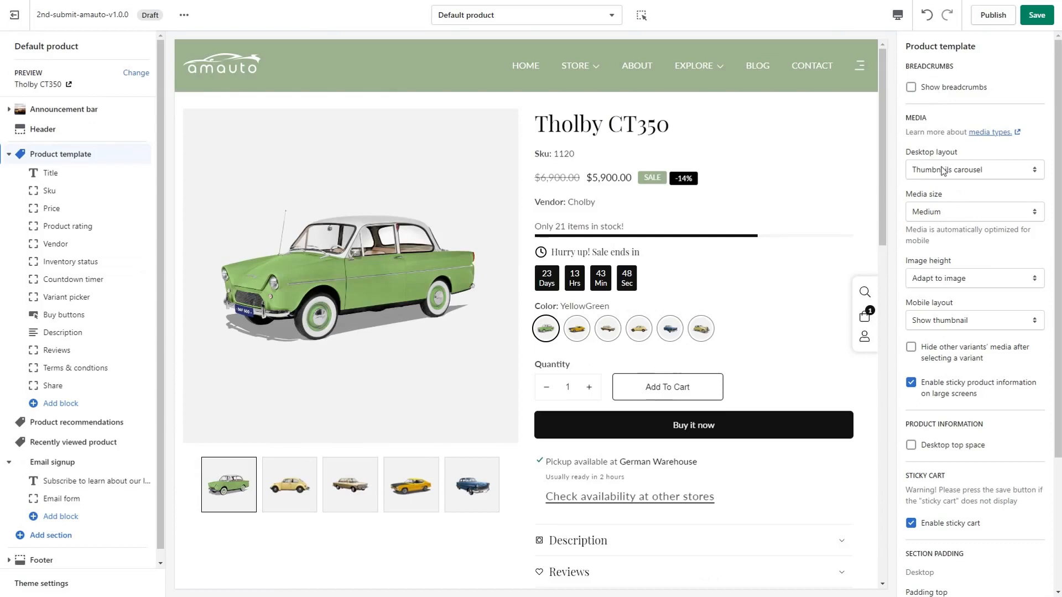
click(513, 488)
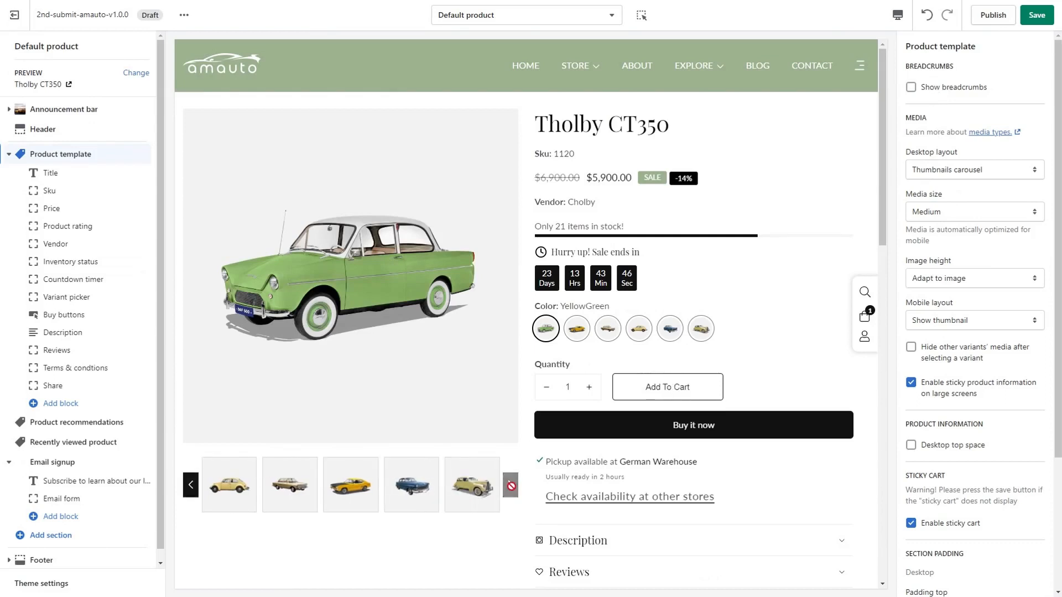
click(982, 170)
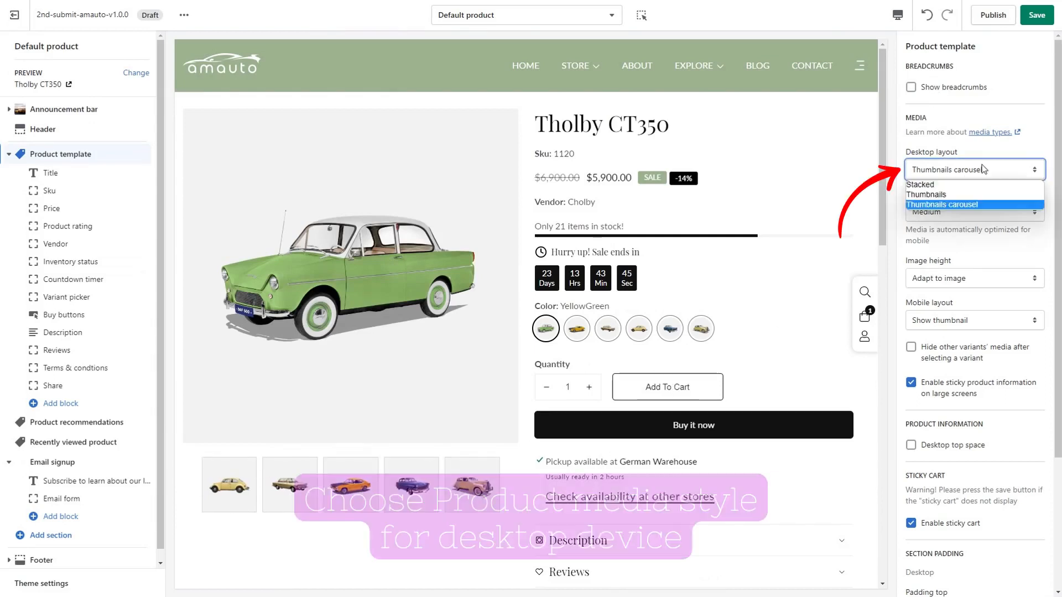
click(956, 194)
click(962, 172)
click(937, 194)
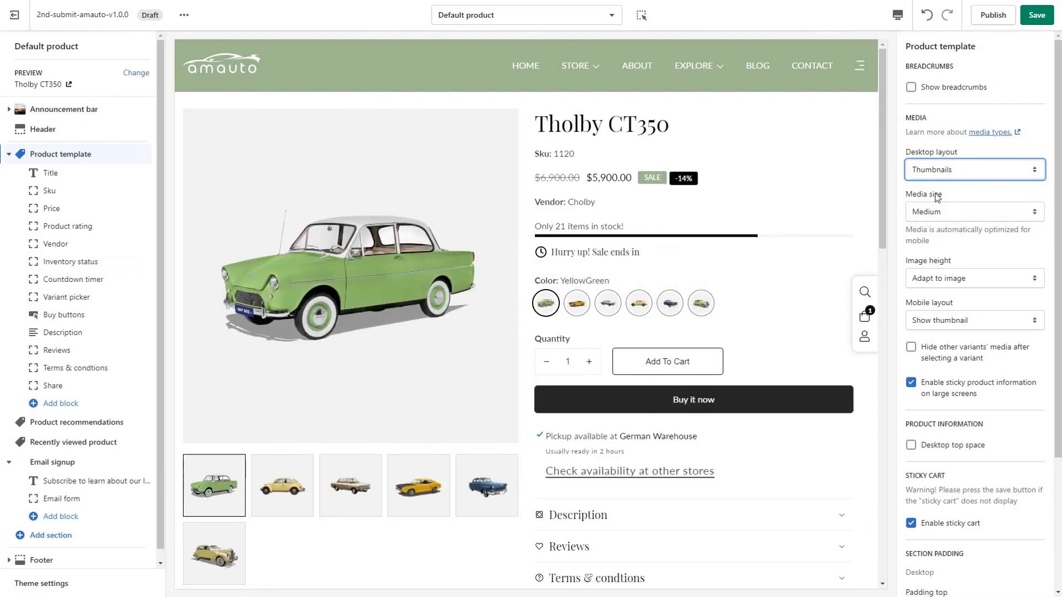
Try the Stacked desktop media layout, review the images in the preview, and return the layout to Thumbnails
click(975, 169)
click(935, 184)
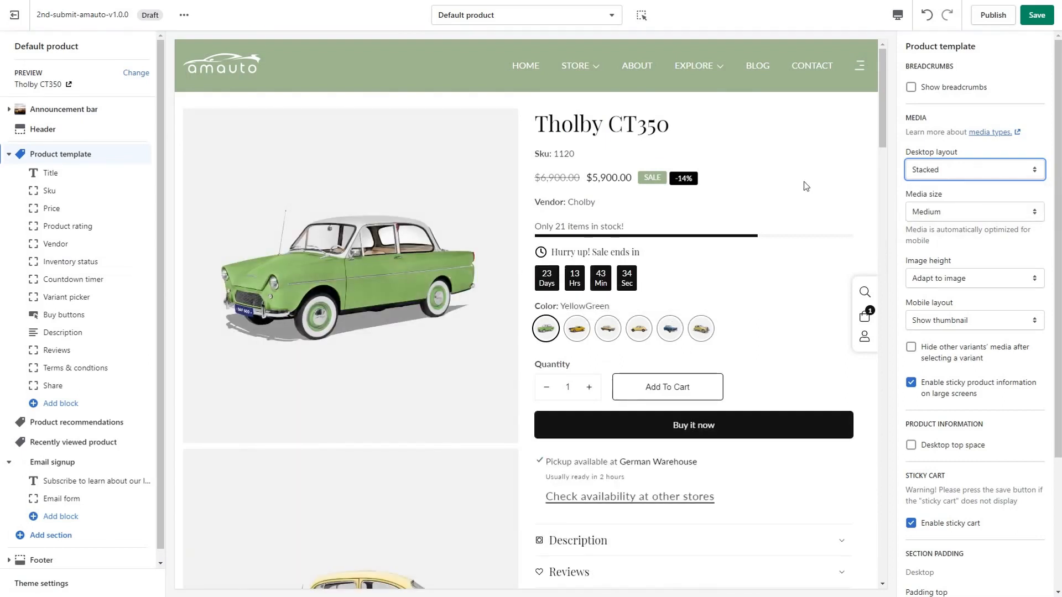
scroll(401, 272, down, 15)
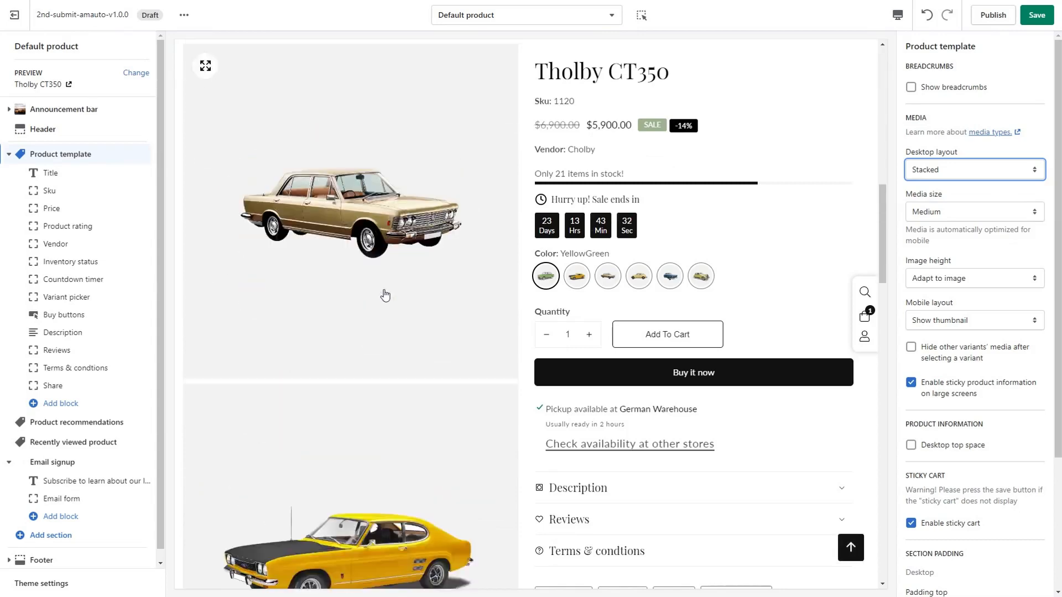
scroll(386, 294, down, 4)
scroll(379, 296, up, 18)
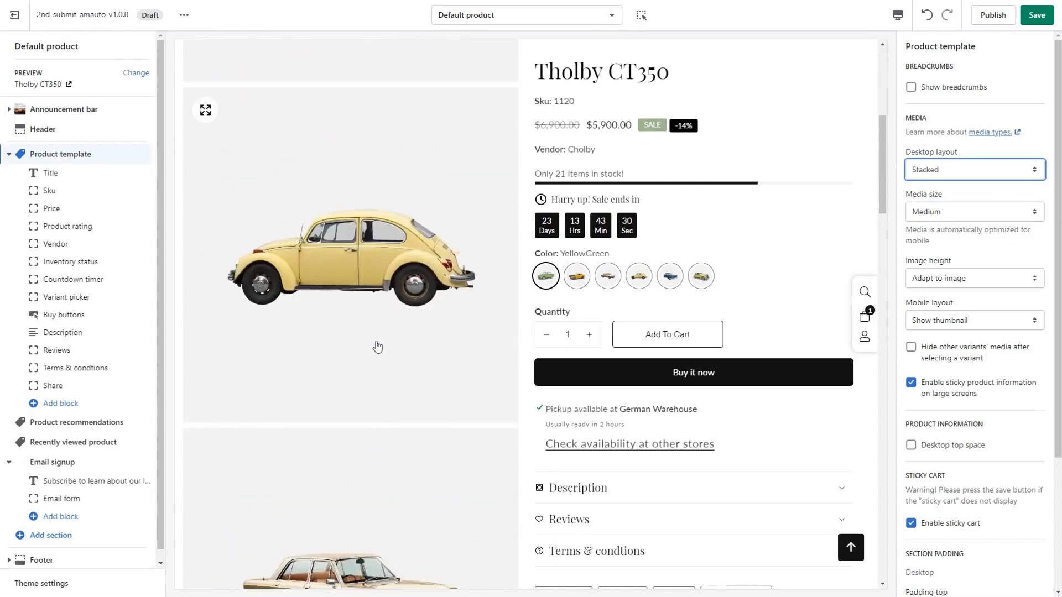
click(963, 174)
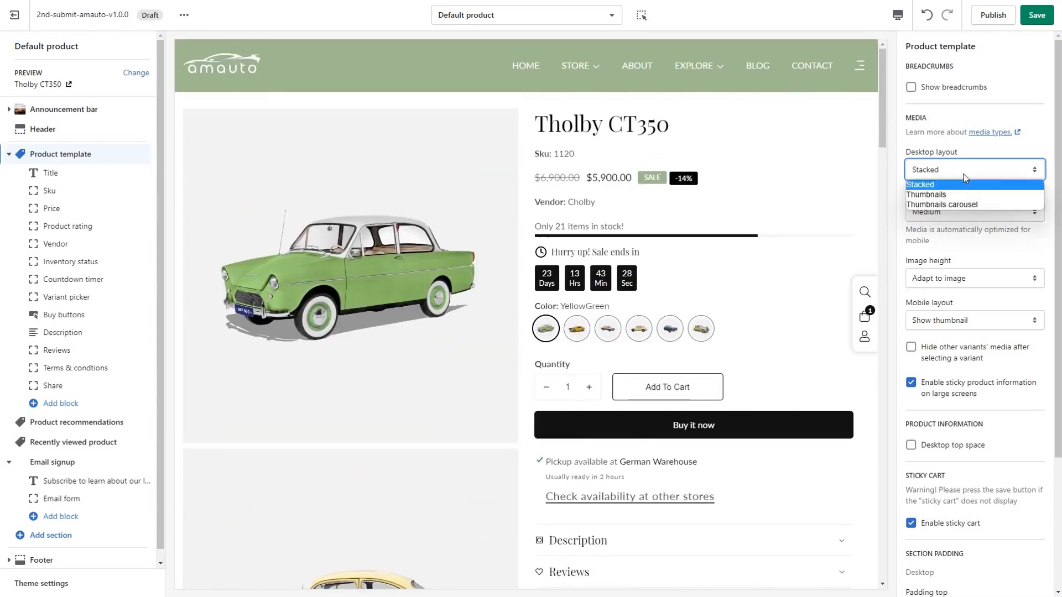
click(950, 196)
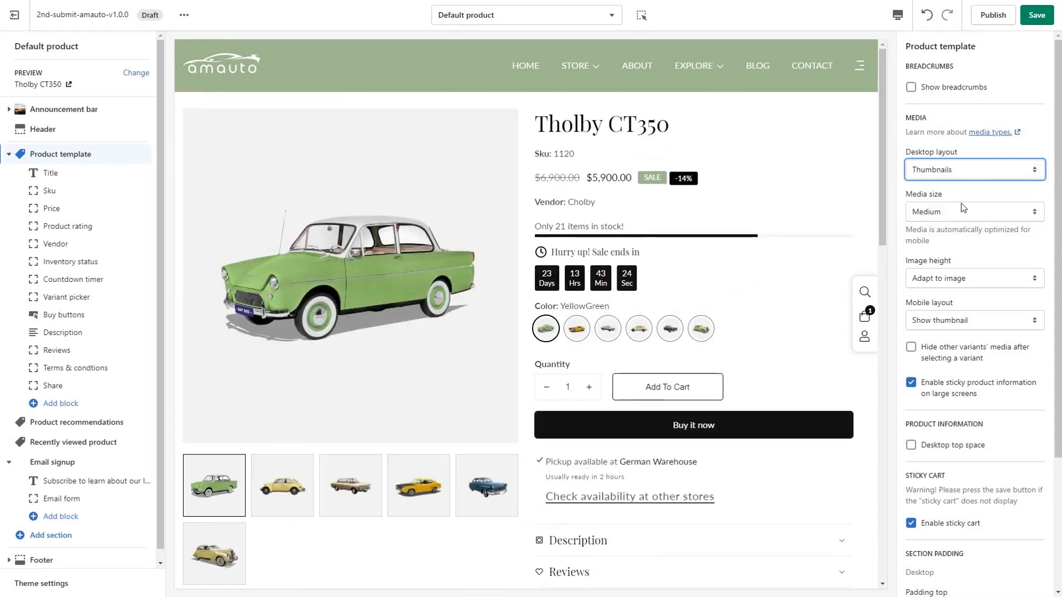
Try the Large and Small media sizes and set the media size back to Medium
click(964, 209)
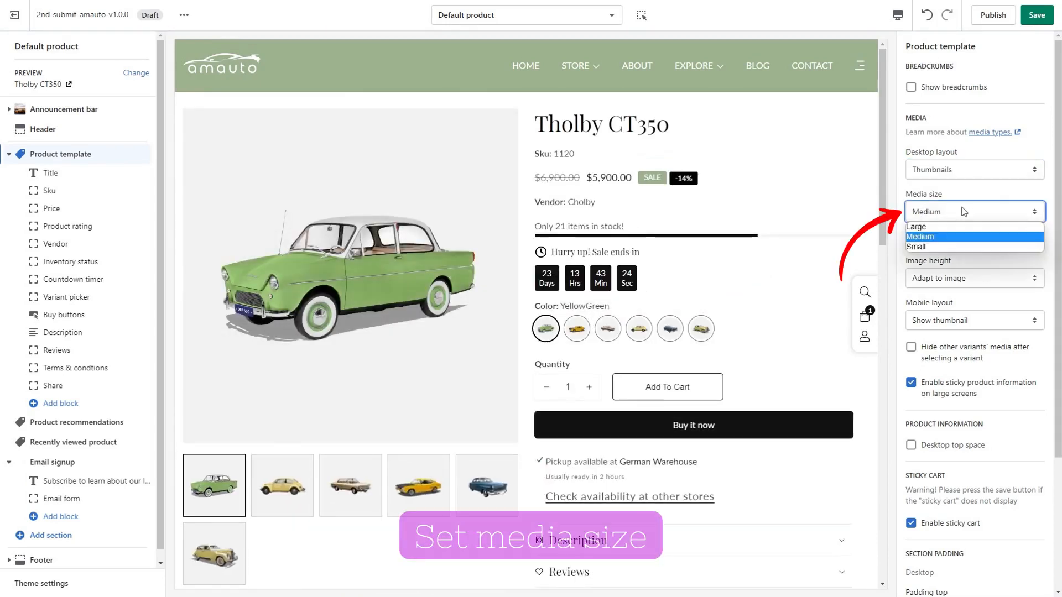
click(933, 227)
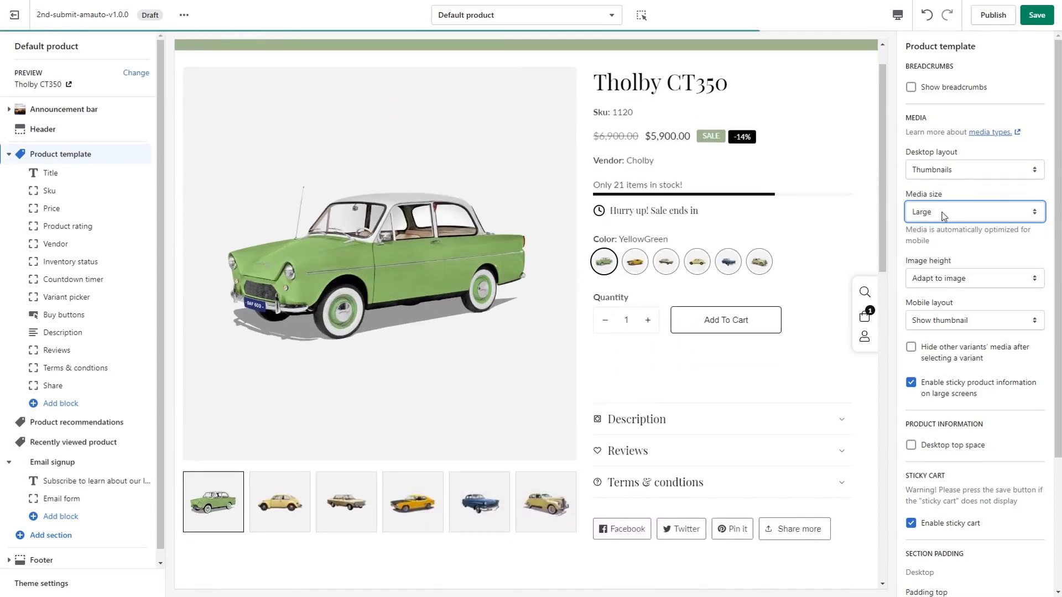
click(925, 247)
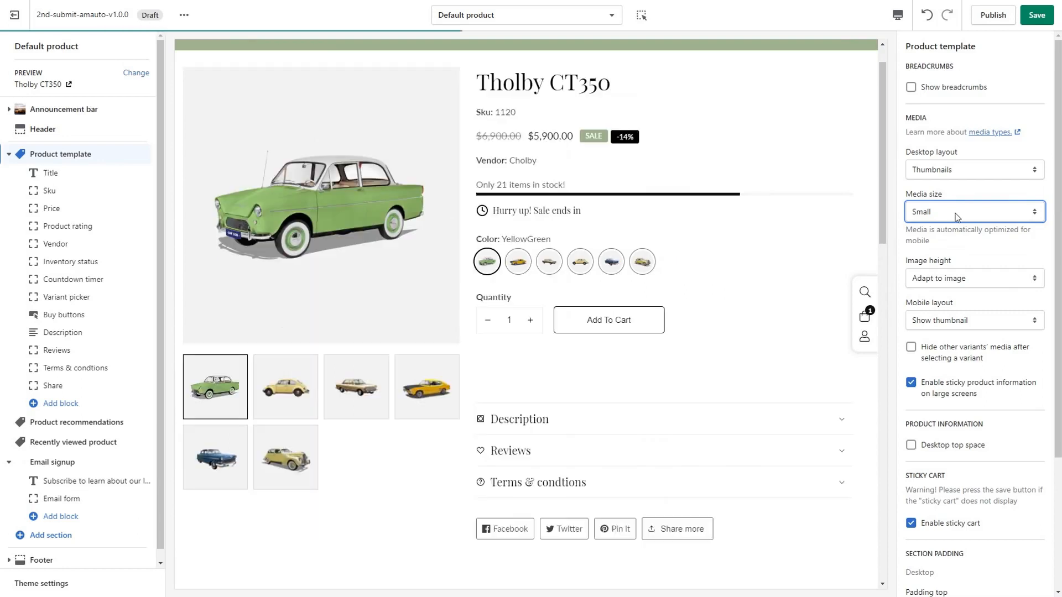
click(956, 216)
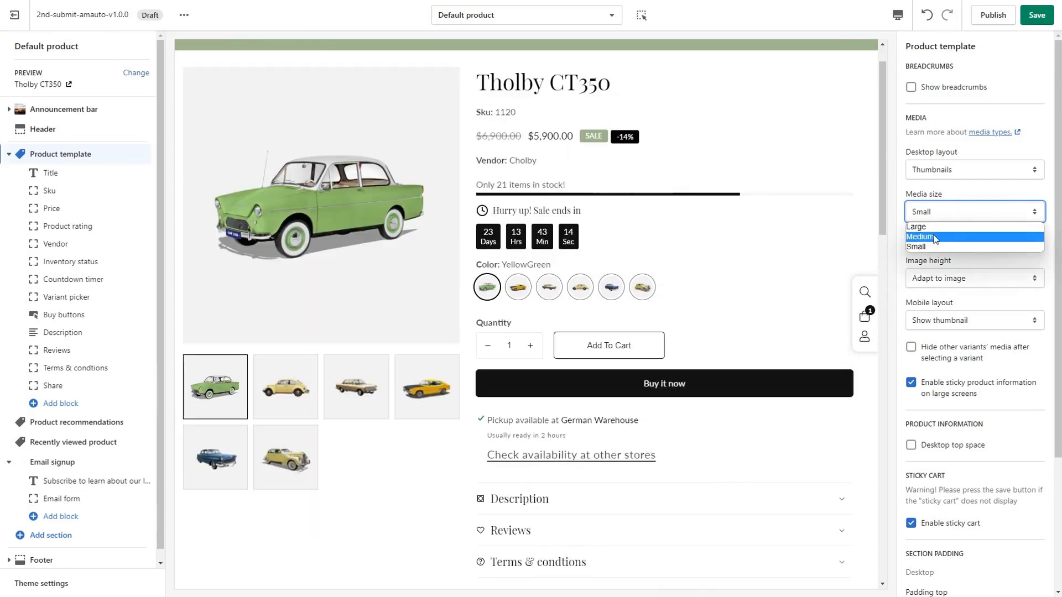
click(940, 236)
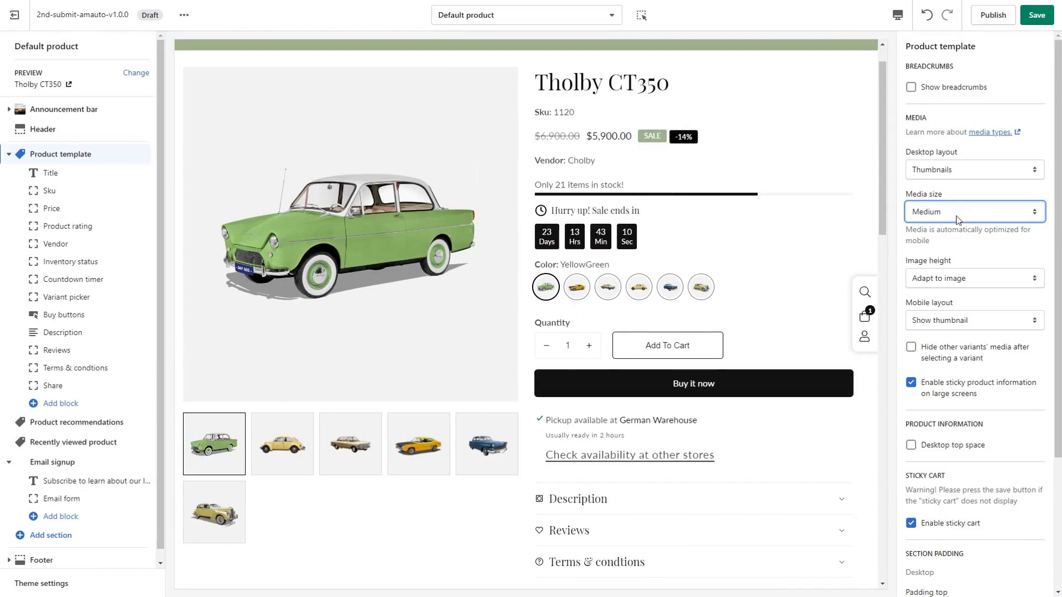
Try the Large, Medium and Small image heights and set the image height back to Adapt to image
click(987, 278)
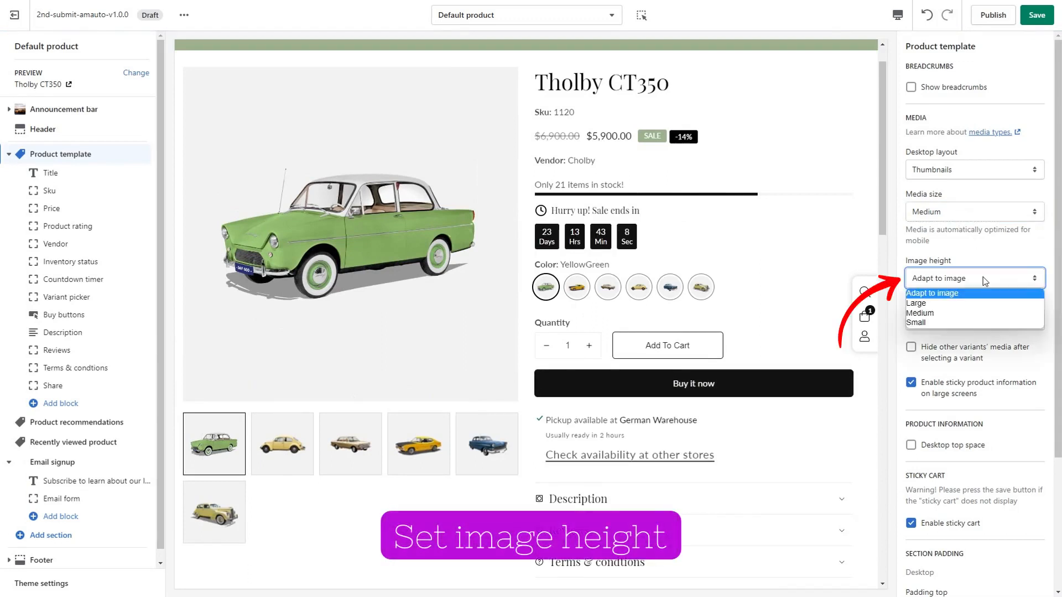
click(963, 301)
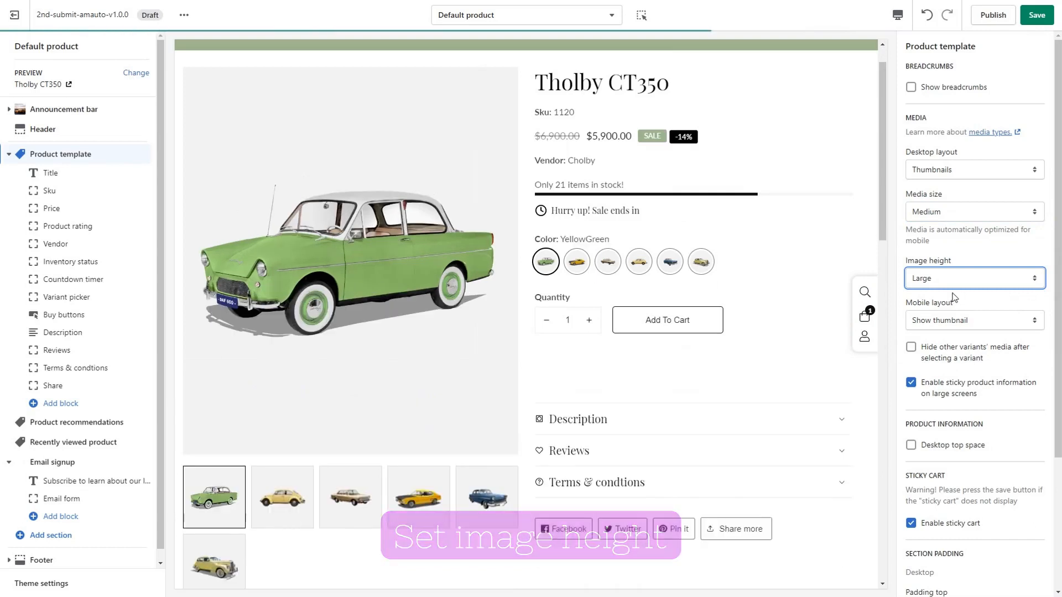
click(959, 280)
click(935, 313)
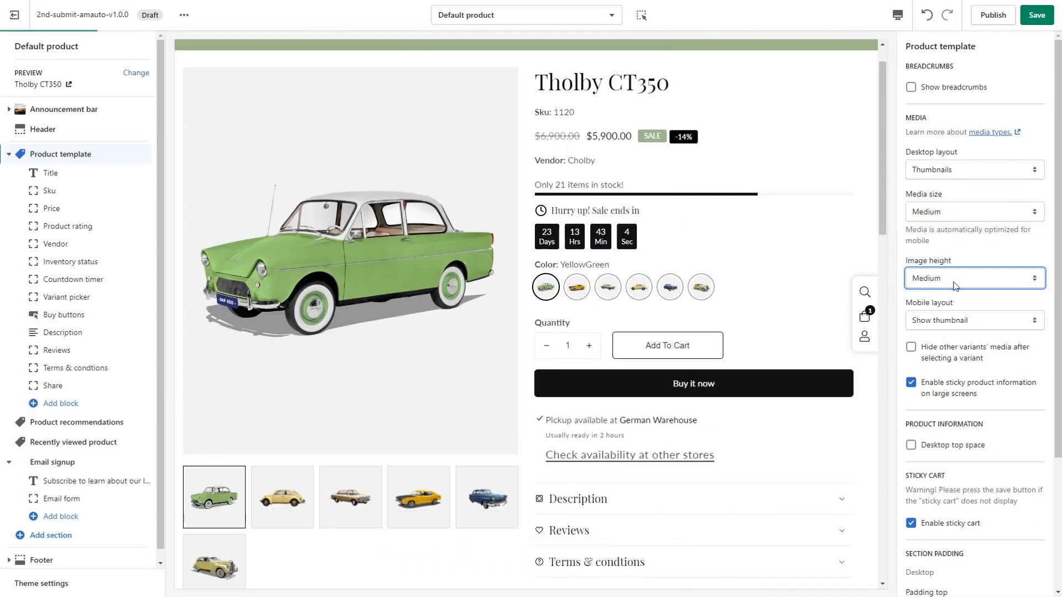
click(956, 282)
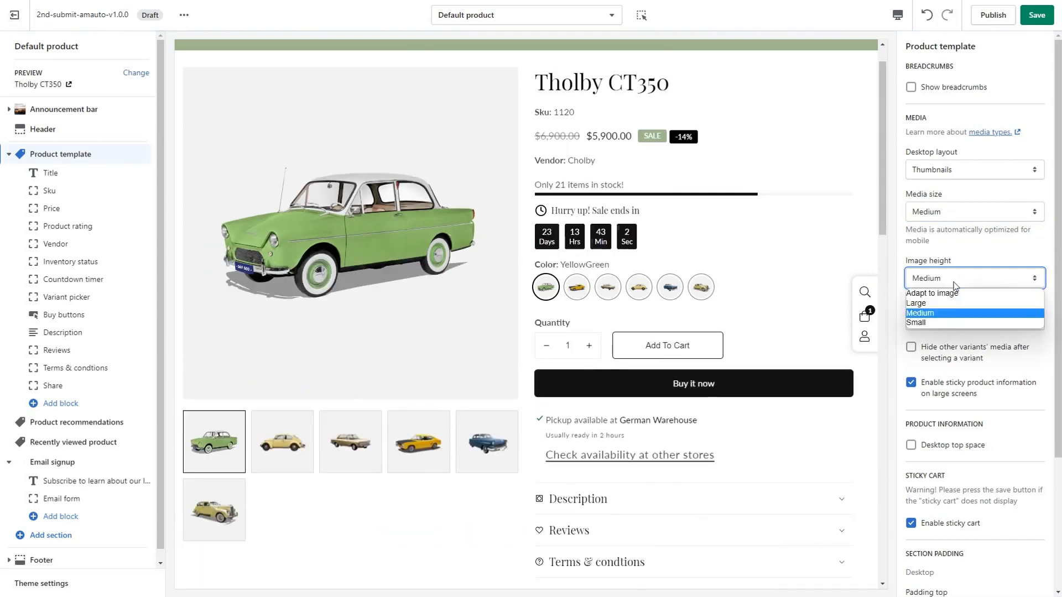
click(940, 325)
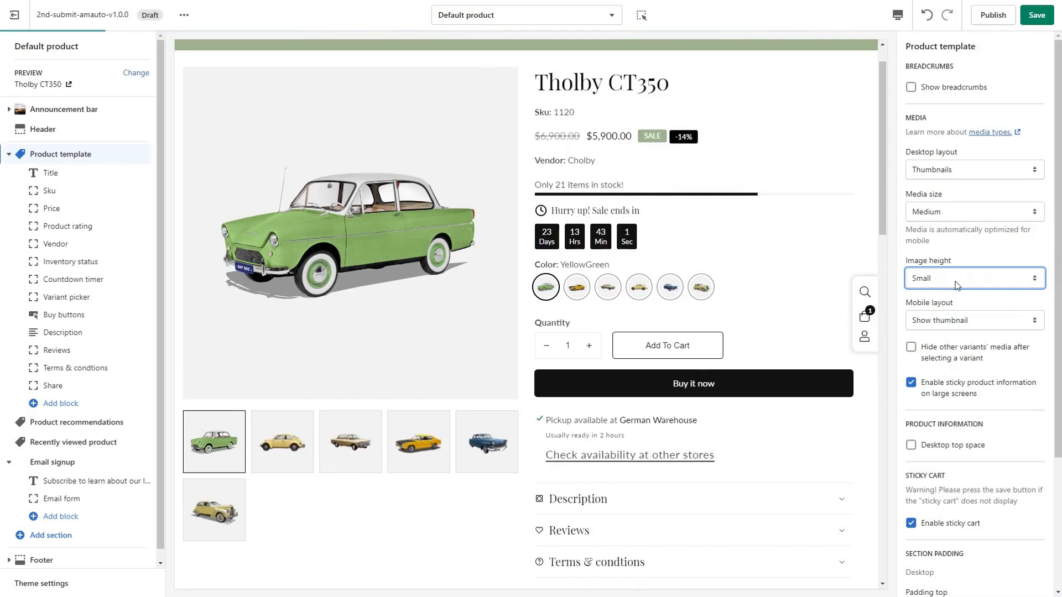
click(956, 283)
click(953, 293)
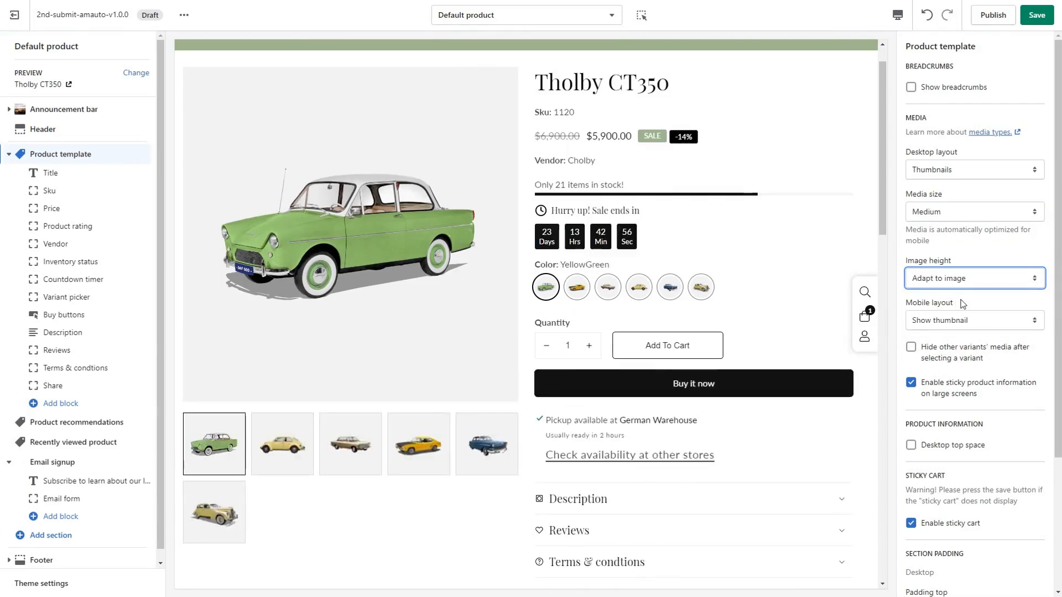
In the mobile preview, try the Hide thumbnail mobile layout, restore Show thumbnail, and return to the desktop preview
click(896, 17)
click(907, 44)
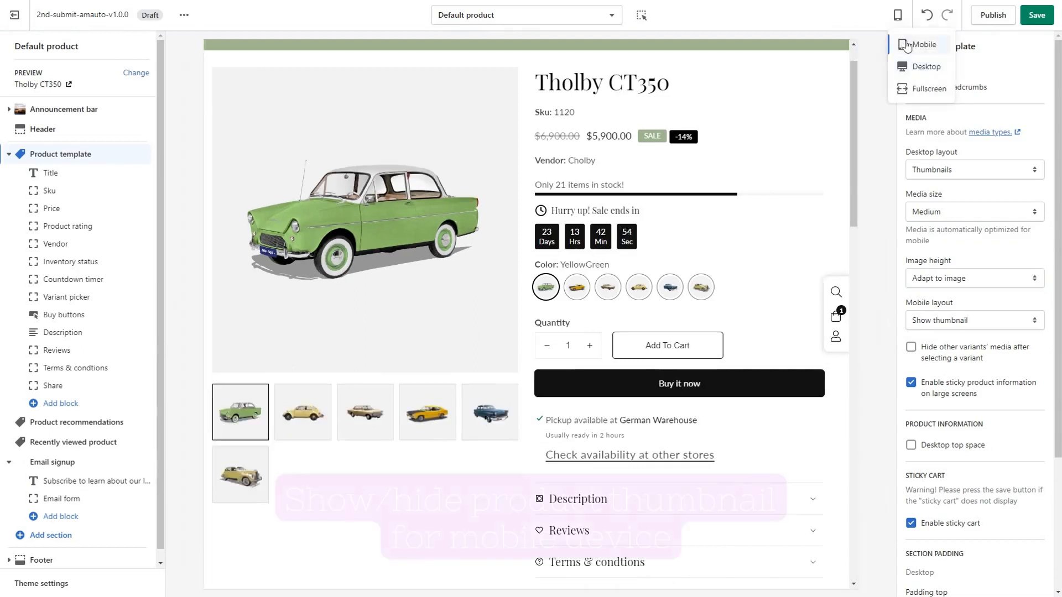
click(973, 321)
click(963, 345)
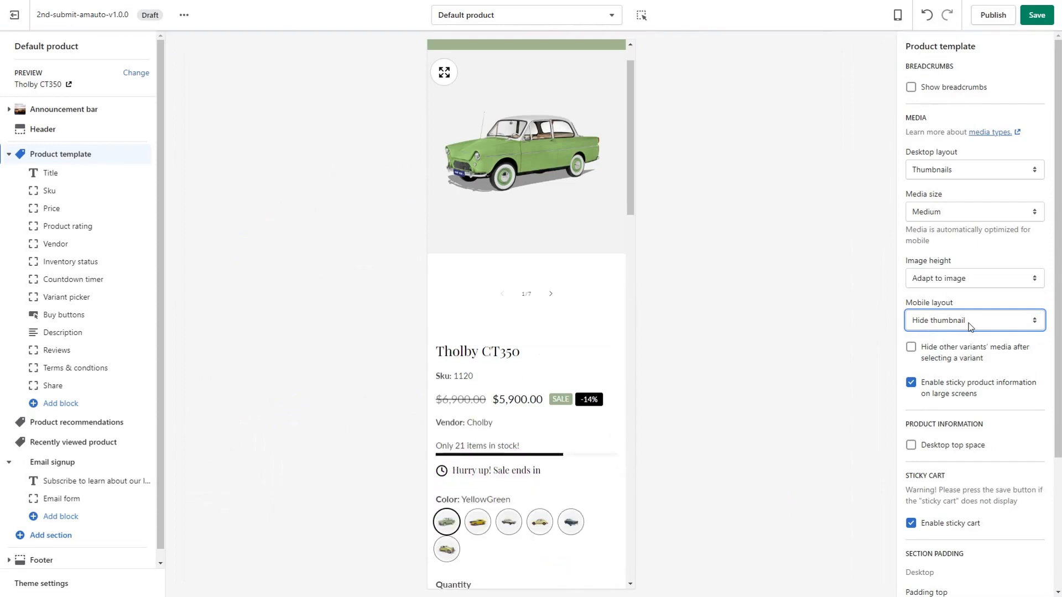
click(976, 323)
click(945, 343)
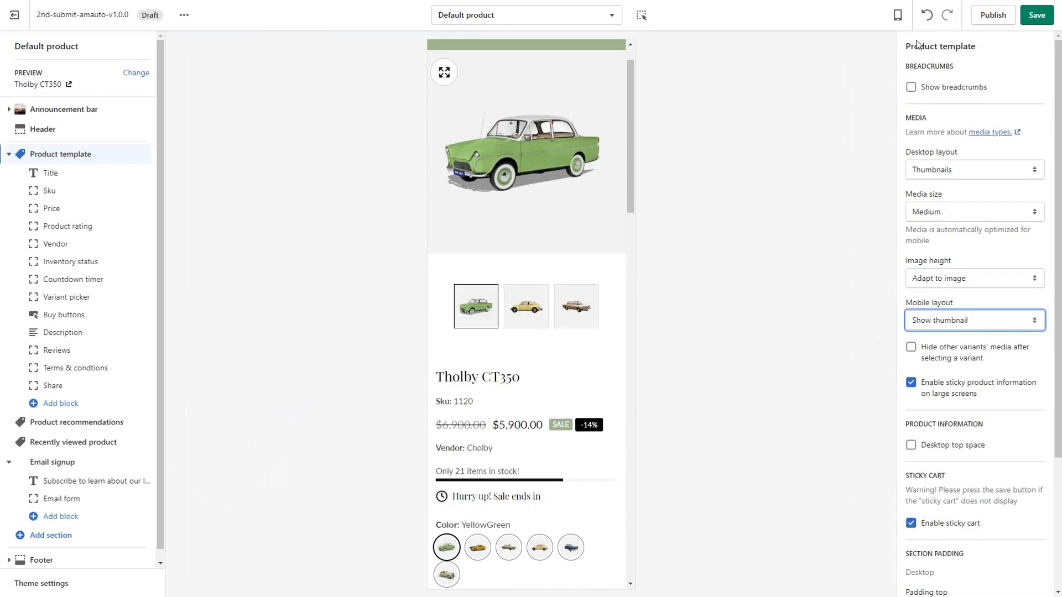
click(897, 16)
click(923, 67)
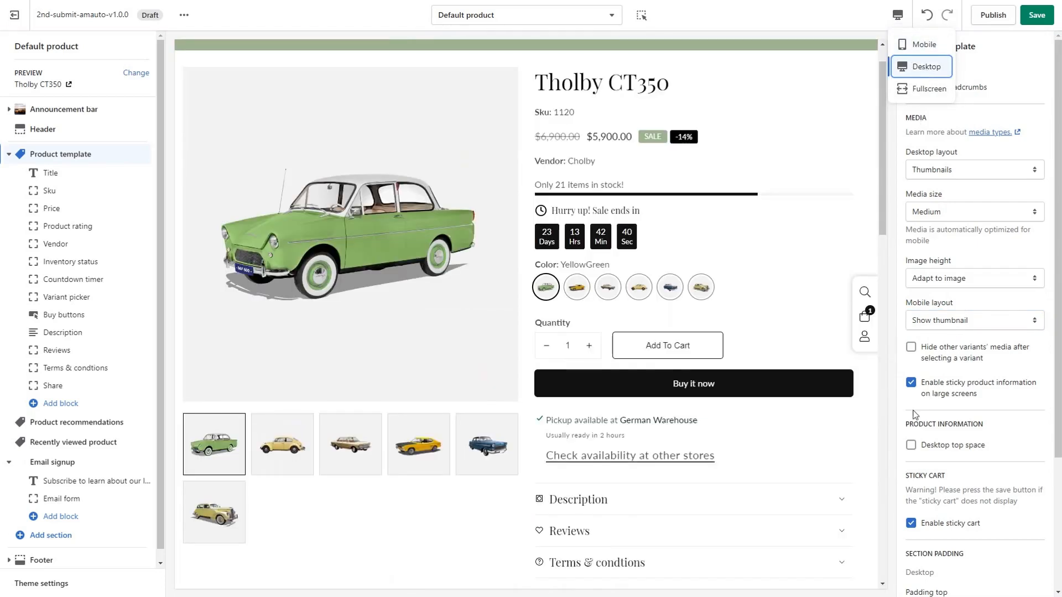
Try disabling sticky product information on large screens, re-enable it, and check how the product page scrolls in the preview
scroll(922, 413, down, 5)
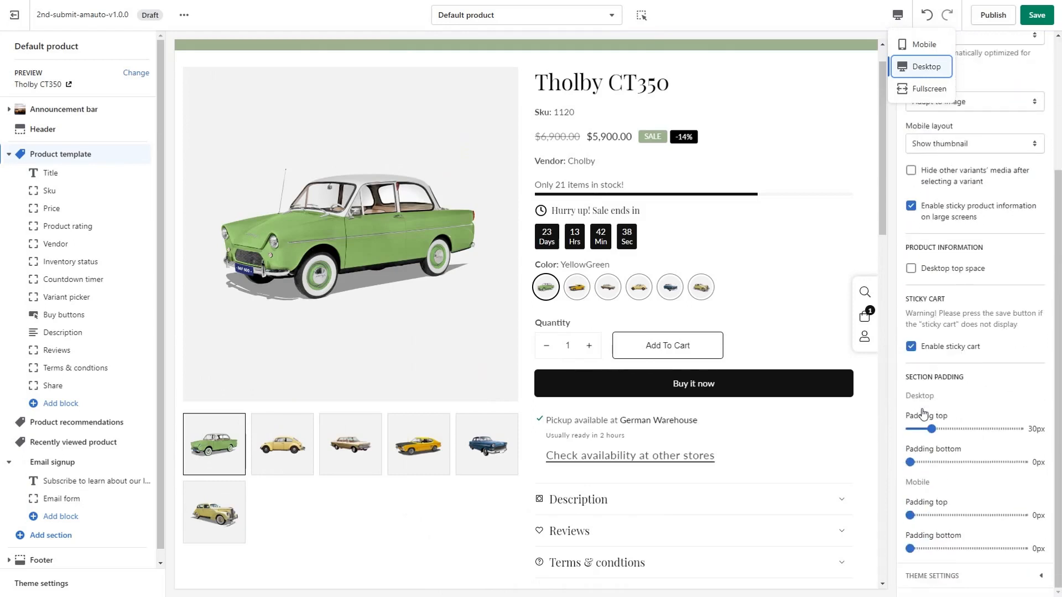
scroll(922, 412, up, 5)
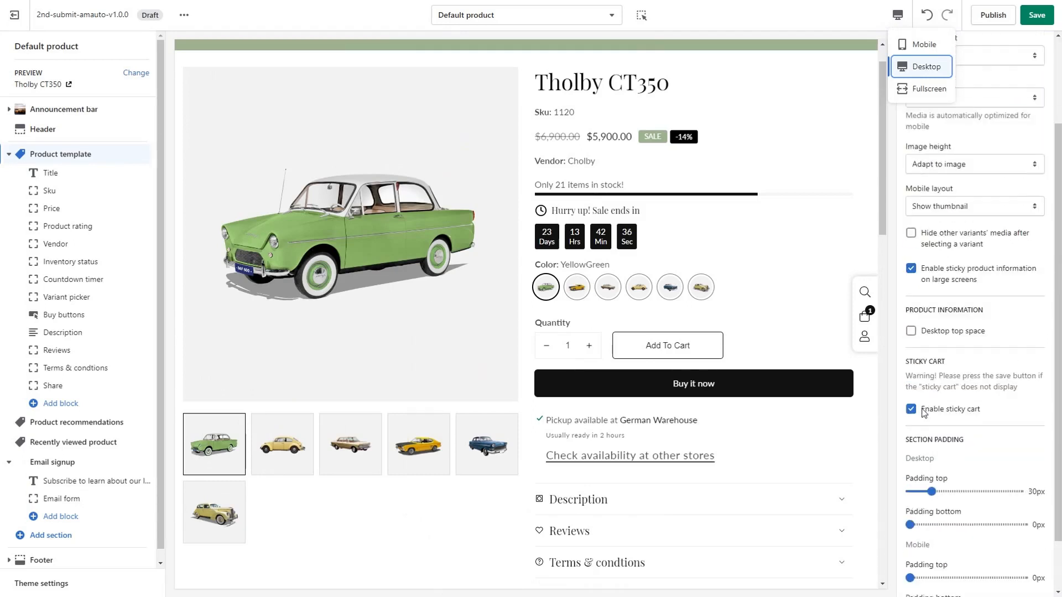
click(927, 385)
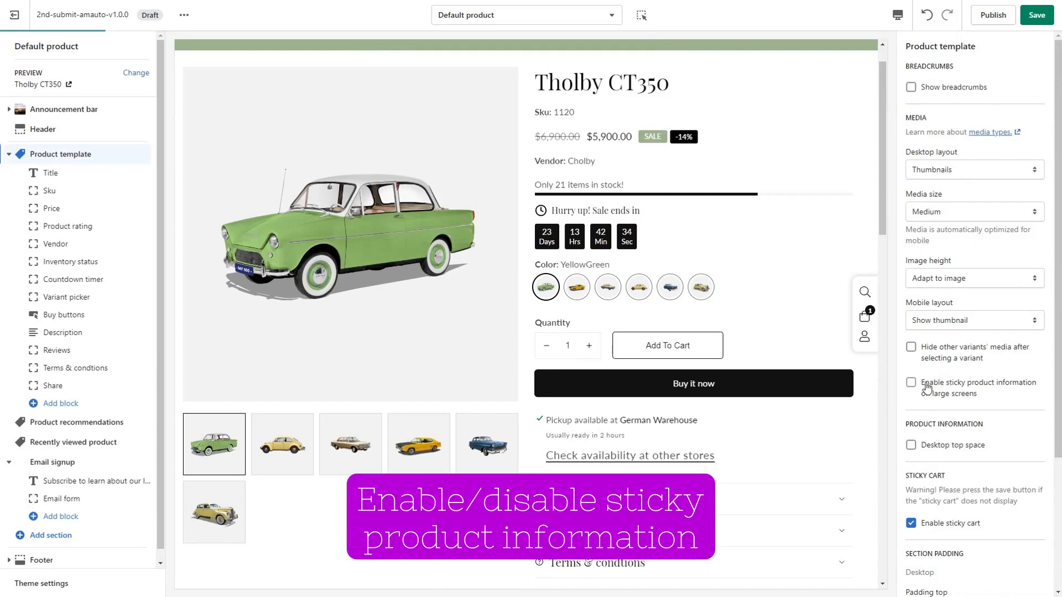
scroll(792, 345, down, 5)
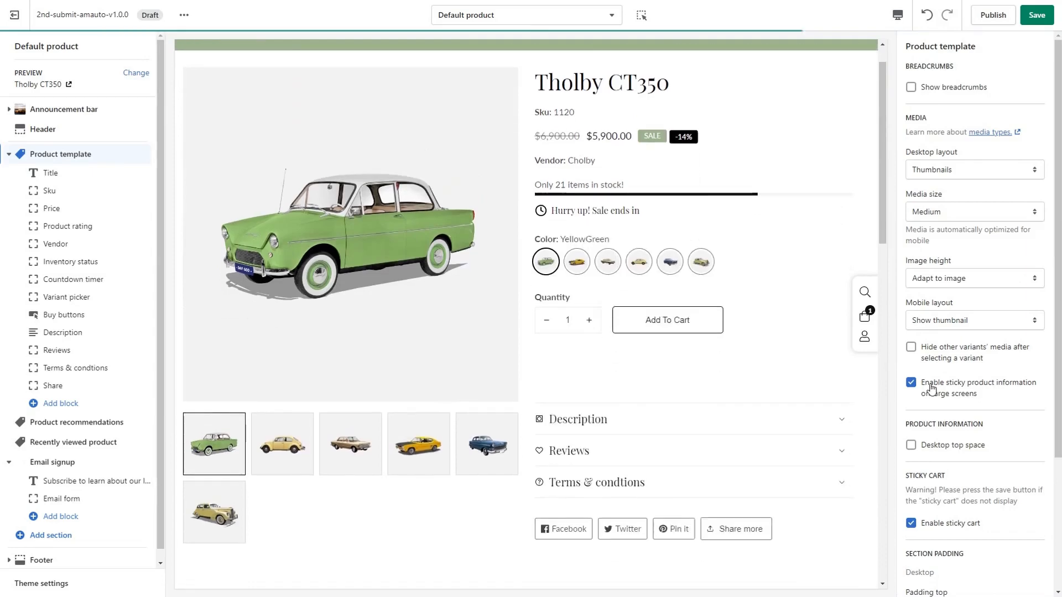
scroll(760, 307, down, 4)
scroll(761, 308, up, 5)
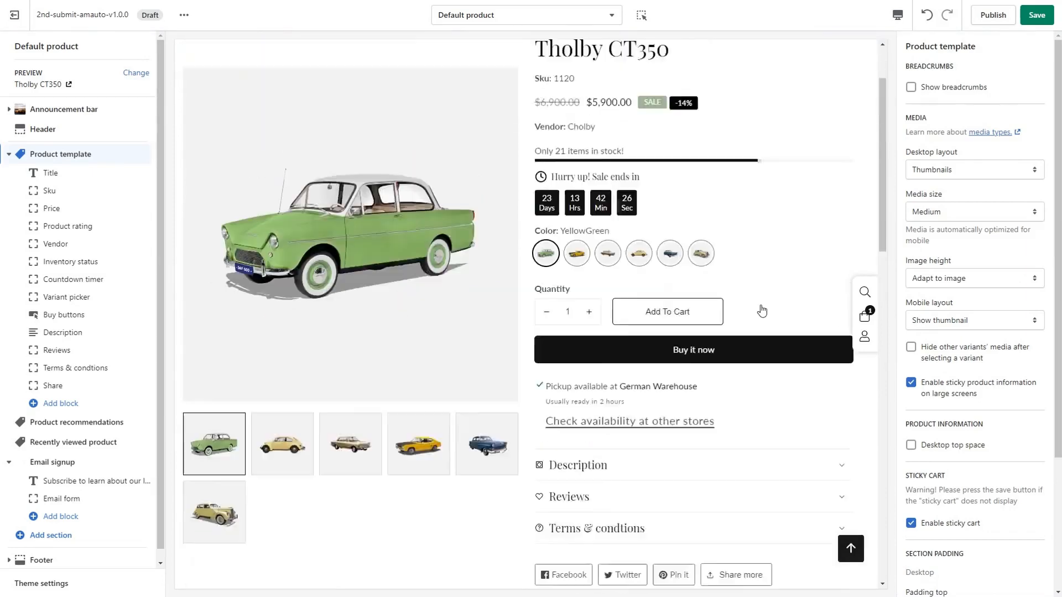
scroll(761, 310, down, 6)
scroll(761, 309, up, 6)
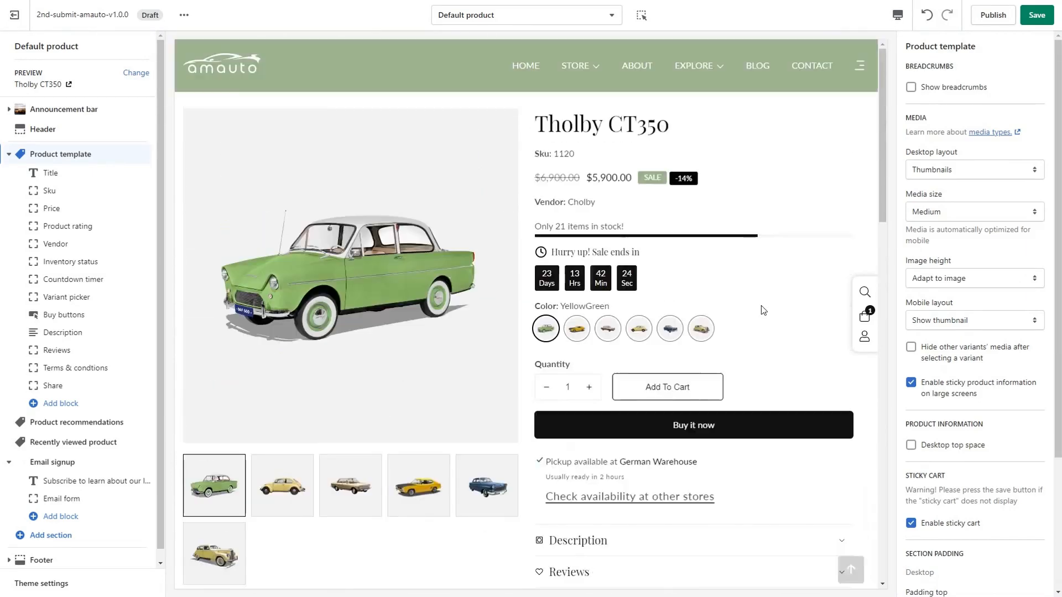
Try moving the Title block below the Sku block and return it to the start of the product template
click(54, 175)
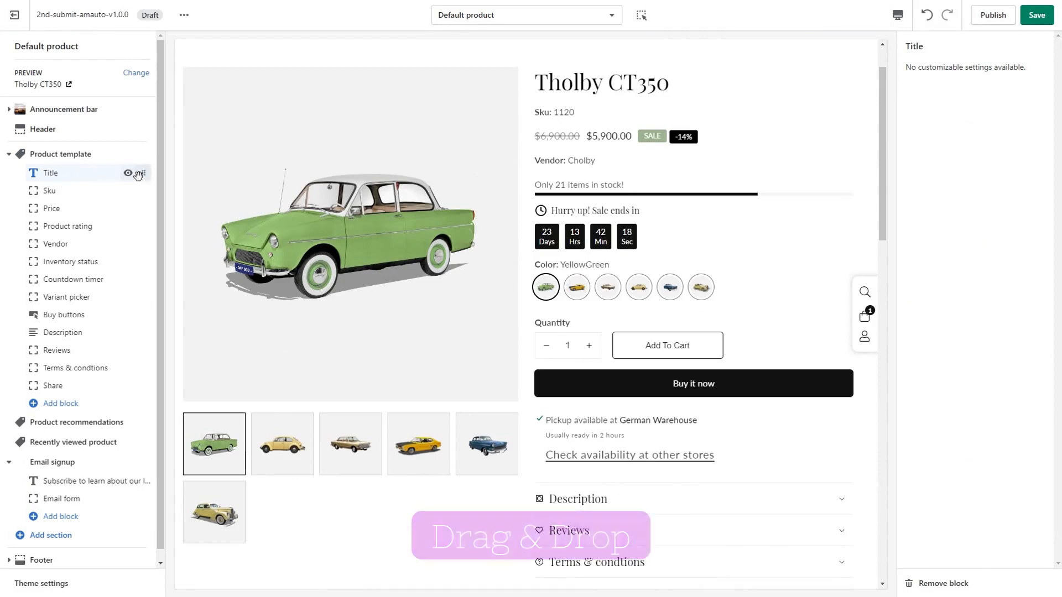
drag(144, 173, 137, 196)
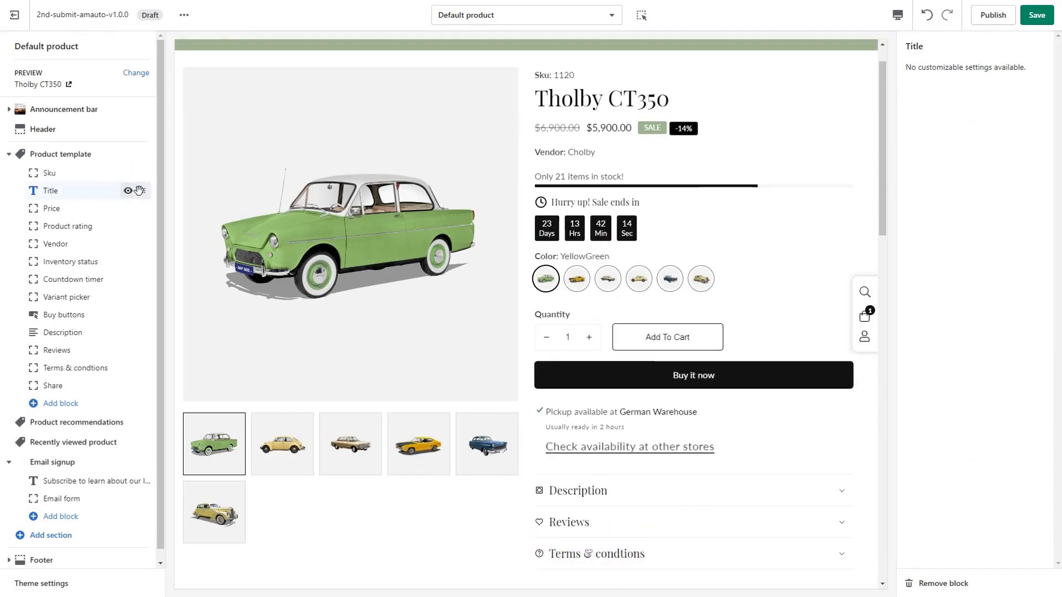
mouse_move(140, 191)
mouse_down()
mouse_move(147, 171)
mouse_move(136, 170)
mouse_up()
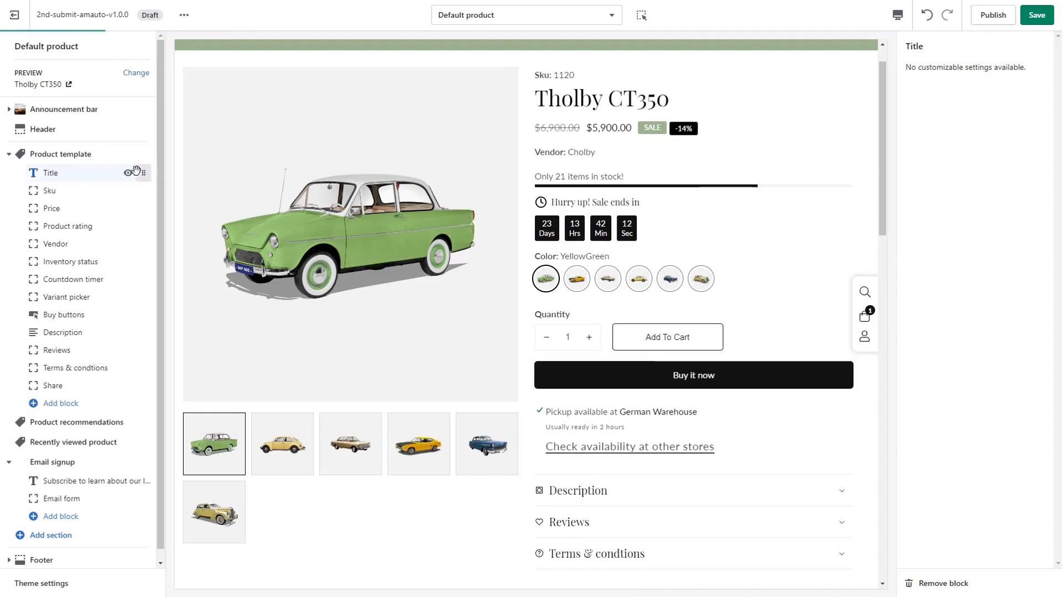
Look at the settings of the Price, Product rating and Vendor blocks
click(76, 210)
click(67, 227)
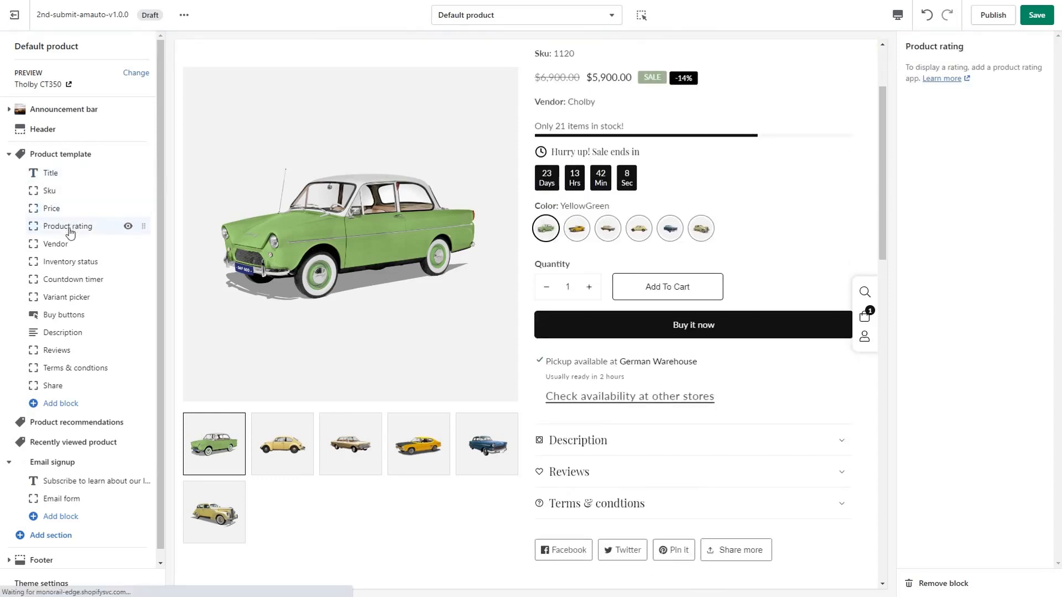
click(61, 247)
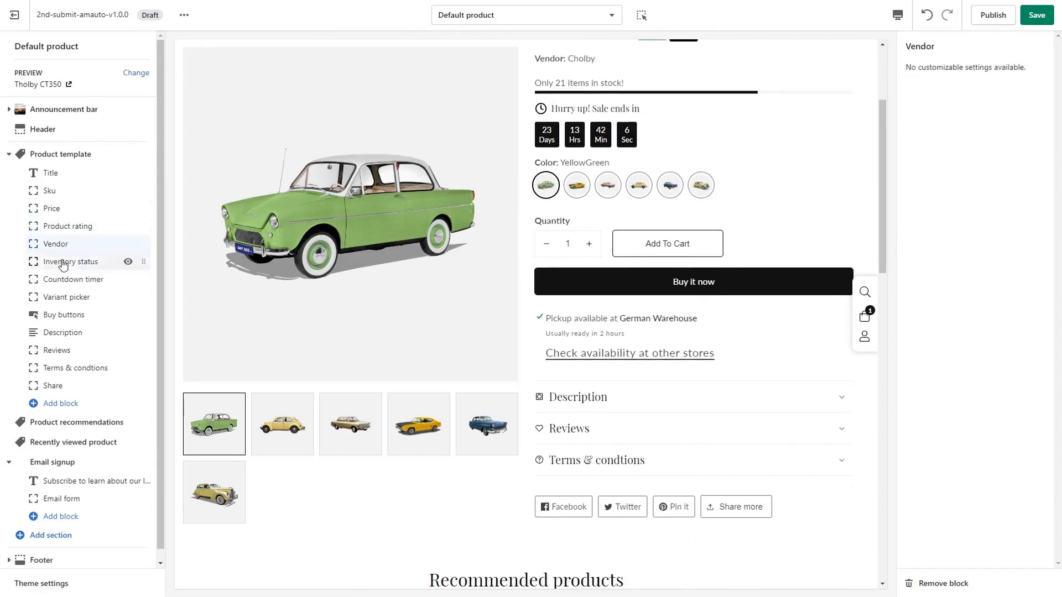
Look at the Inventory status and Countdown timer block settings, and try hiding the Countdown timer block before showing it again
click(63, 264)
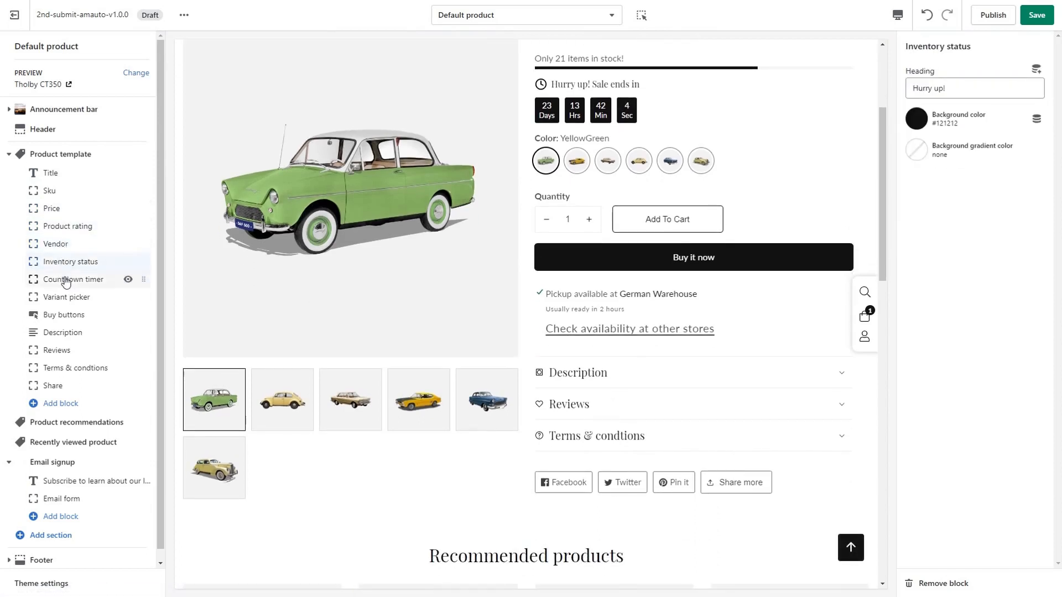
click(65, 280)
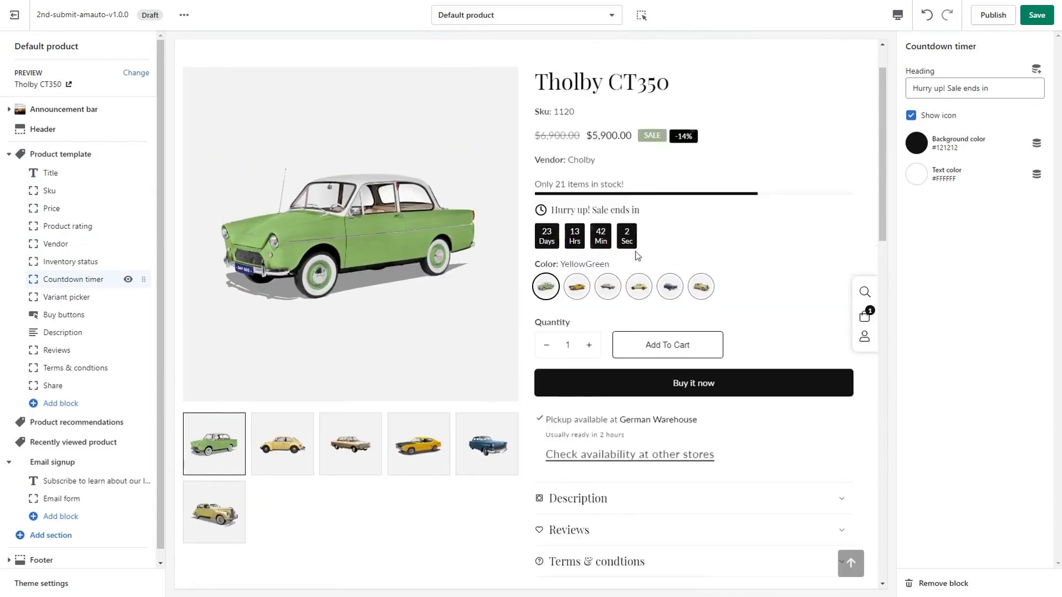
click(128, 279)
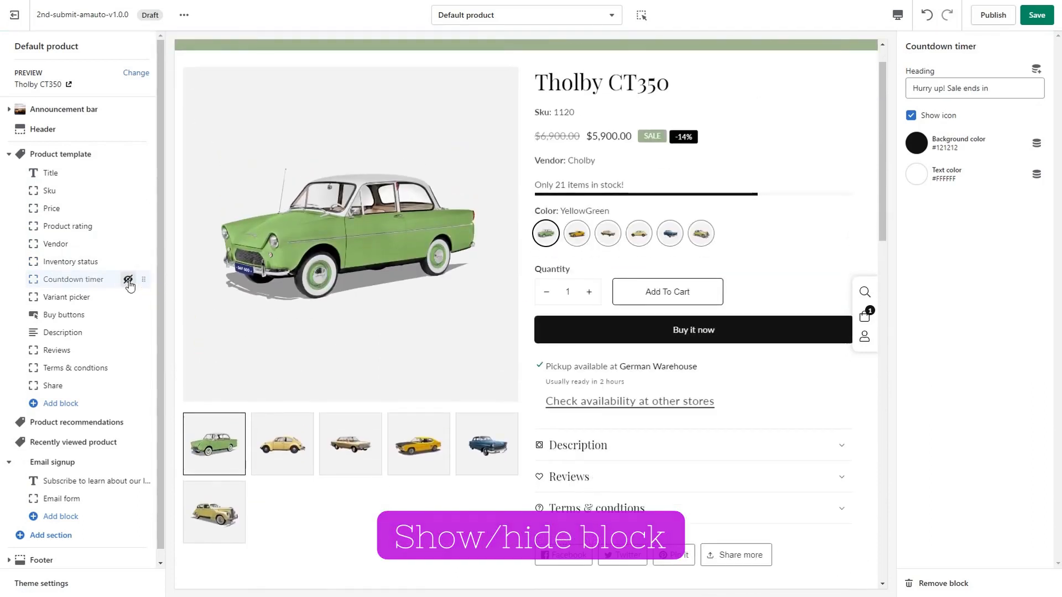
click(128, 280)
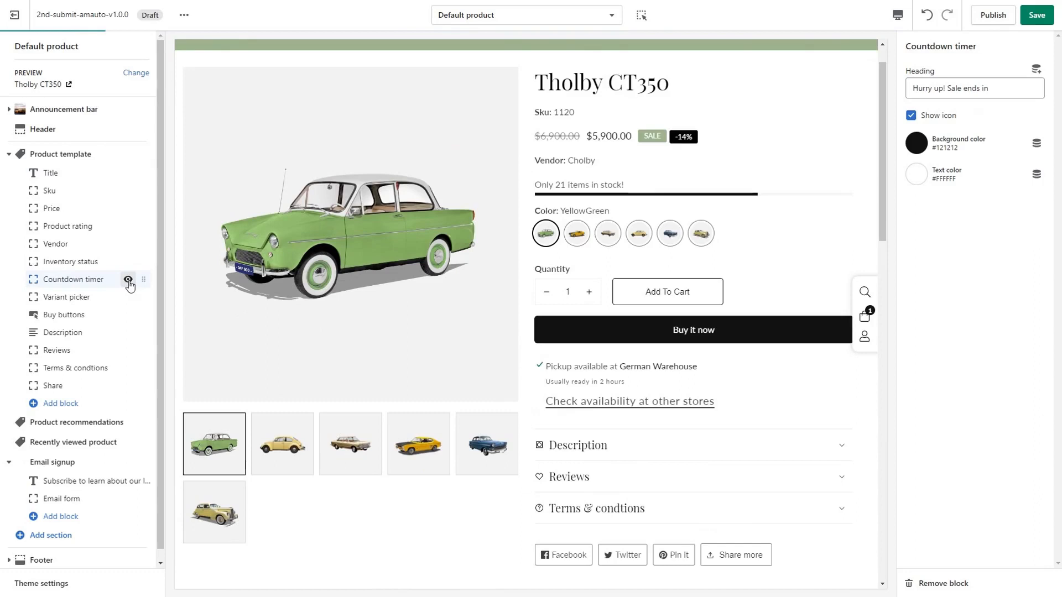
Try the Dropdown type for the Variant picker block, select the orange variant in the preview, and restore the Button type
click(69, 297)
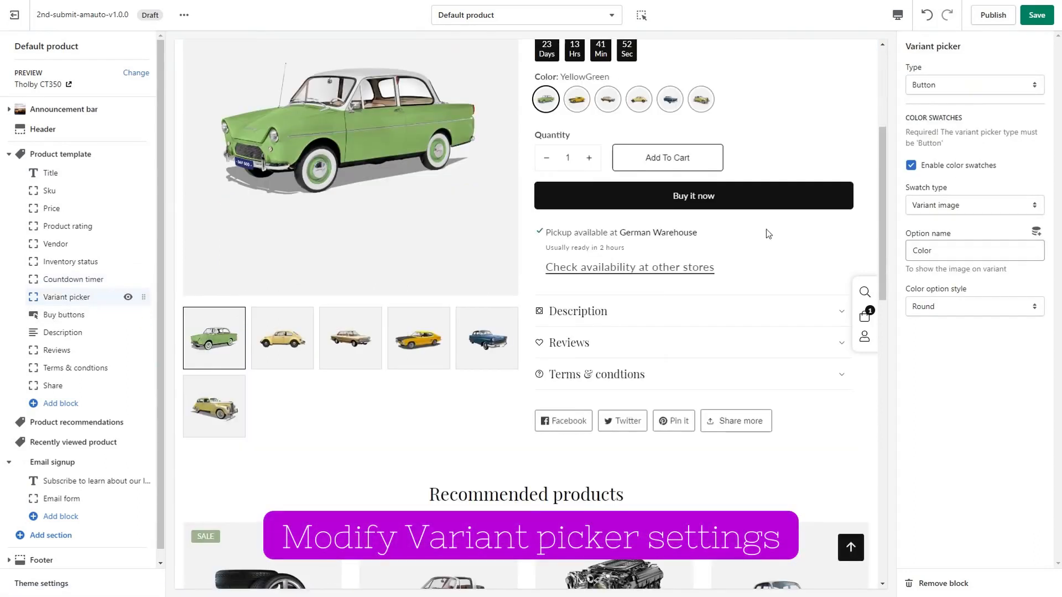
scroll(765, 229, up, 4)
click(974, 84)
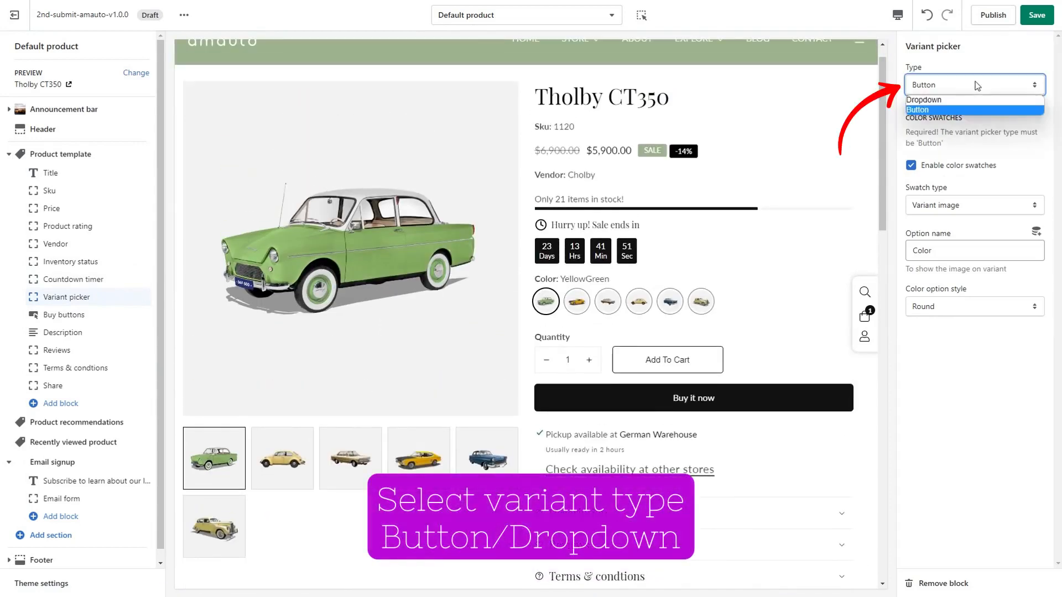
click(940, 99)
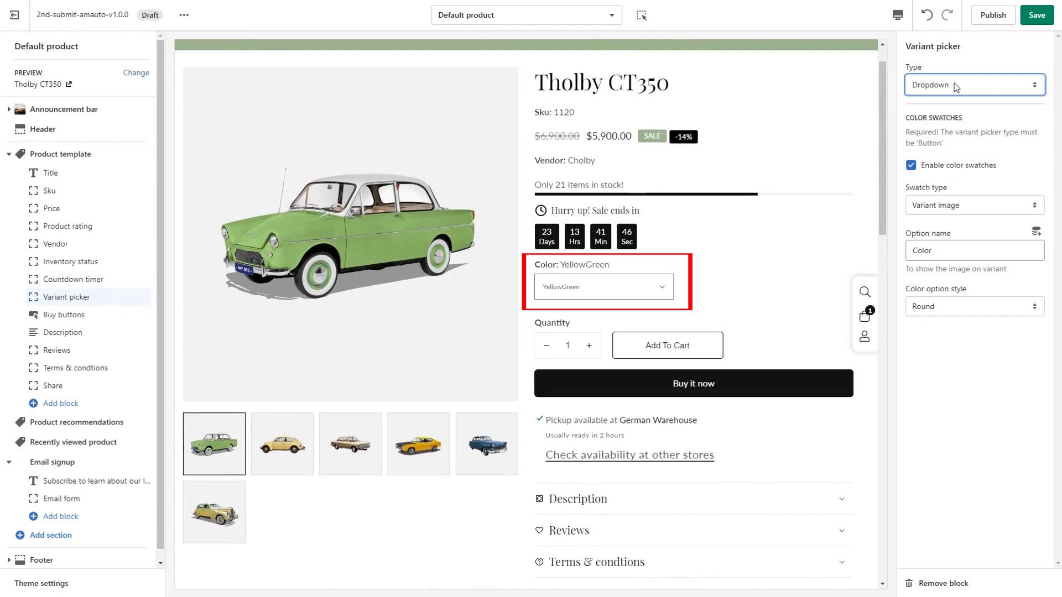
click(668, 288)
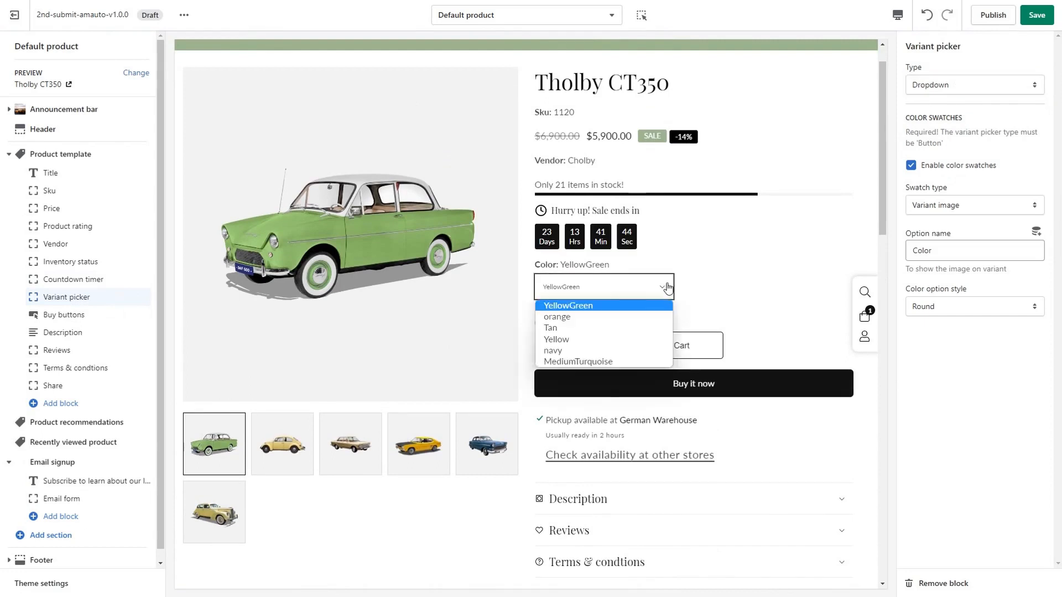
click(642, 317)
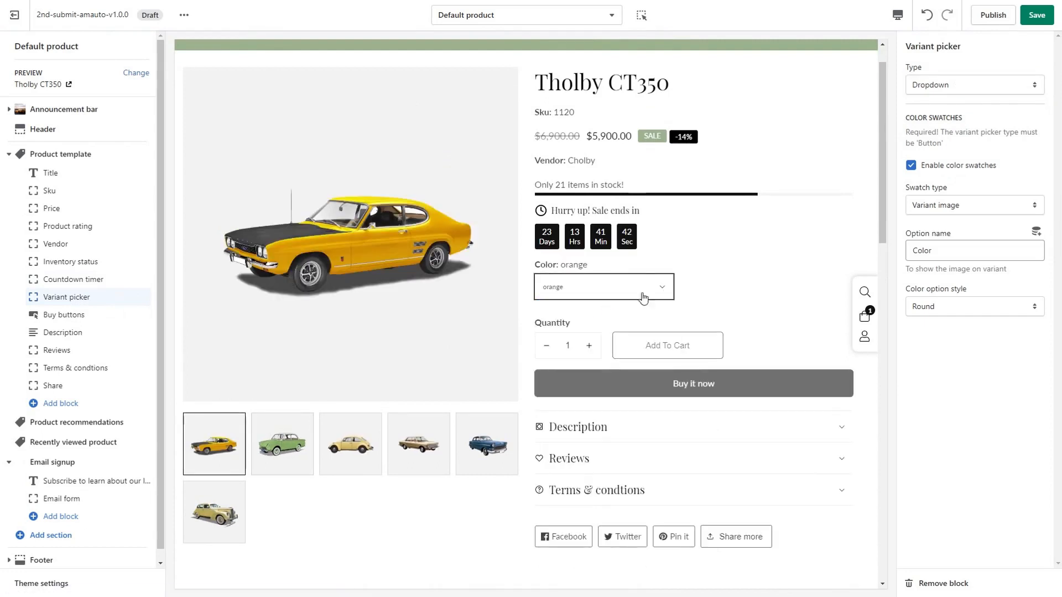
click(980, 85)
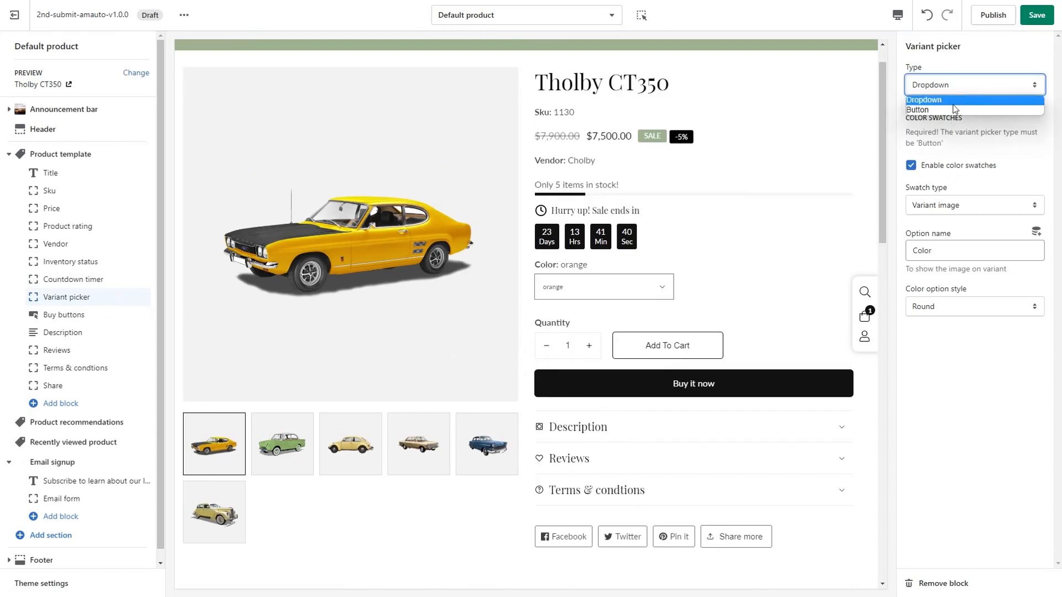
click(949, 107)
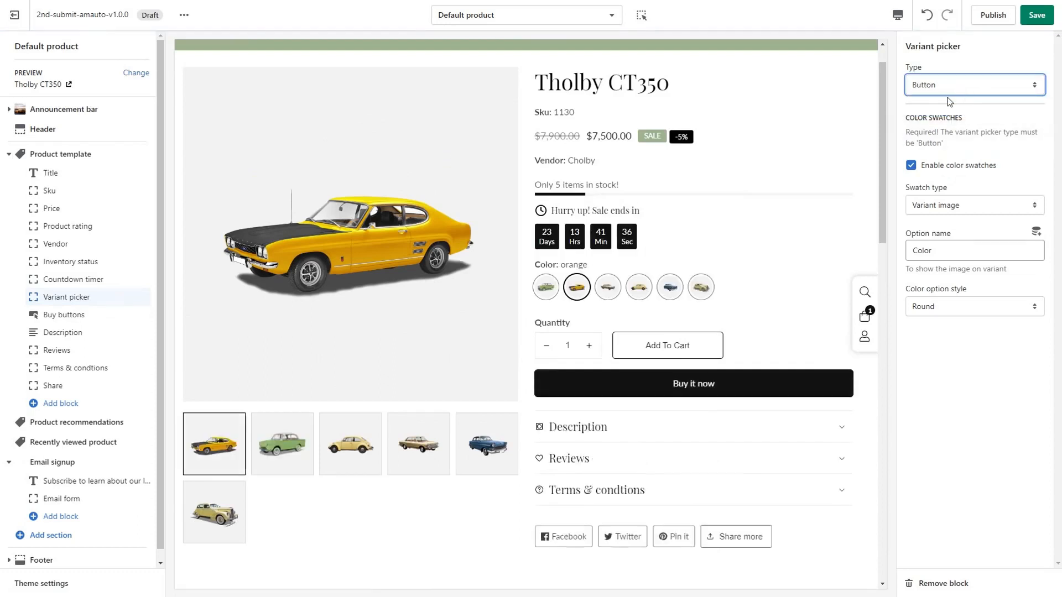
Try the Variant picker with color swatches disabled and with the Color swatch type, and restore enabled swatches using Variant image
click(939, 167)
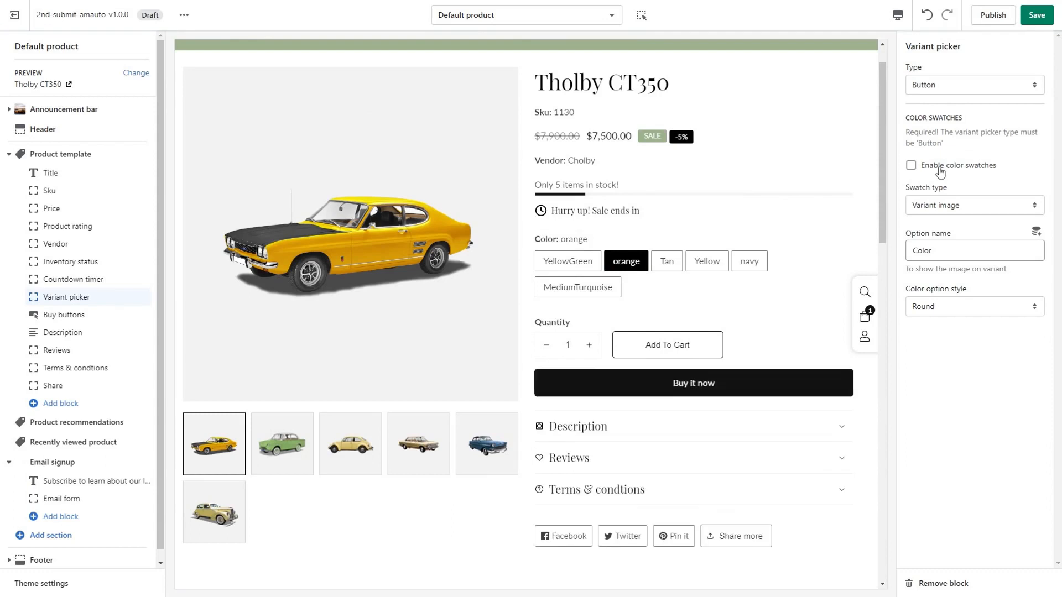
click(569, 287)
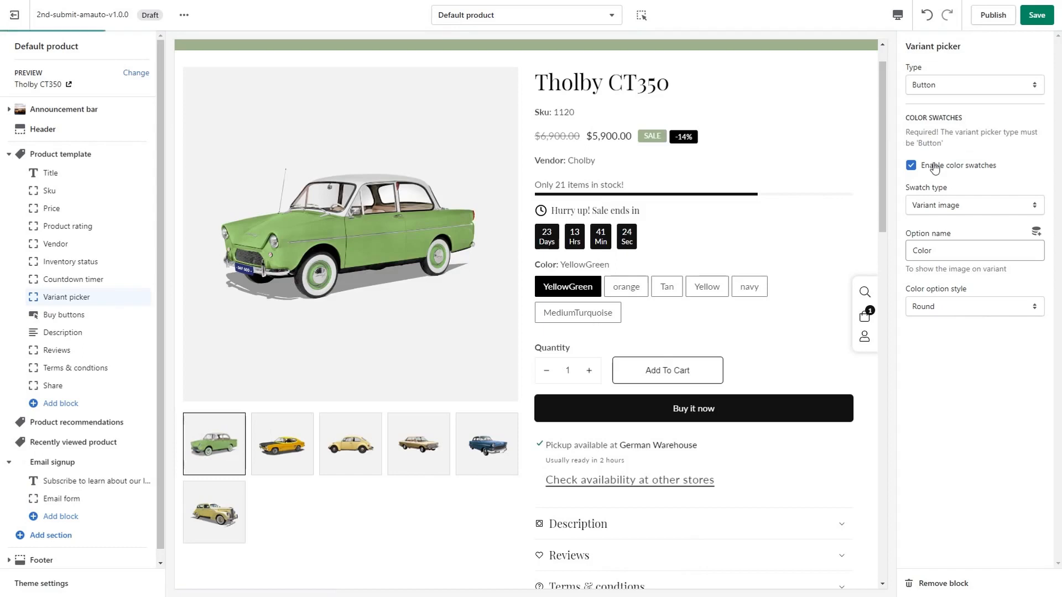
click(968, 206)
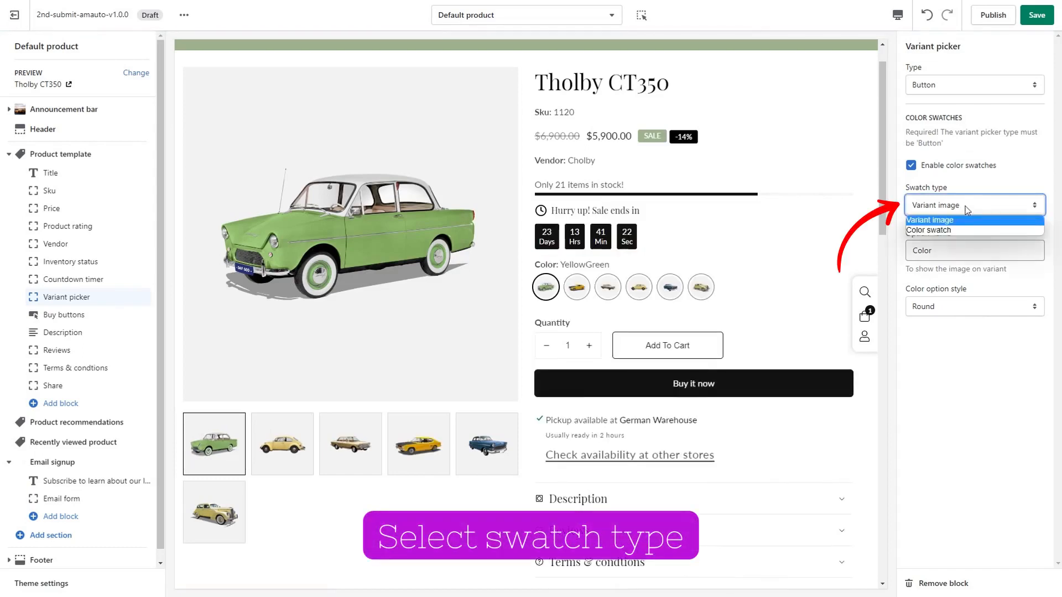
click(949, 231)
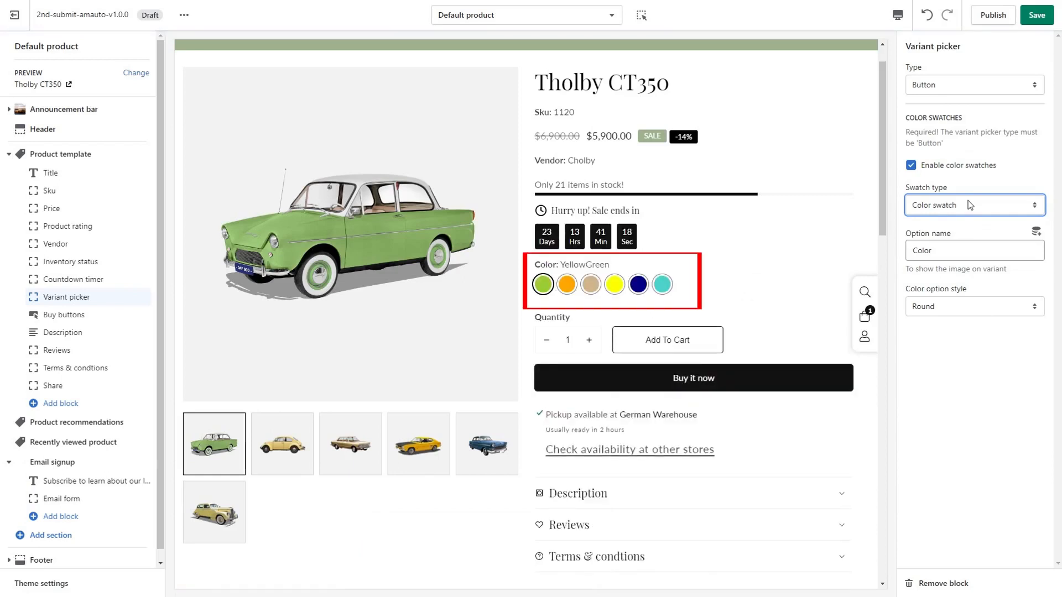
click(969, 205)
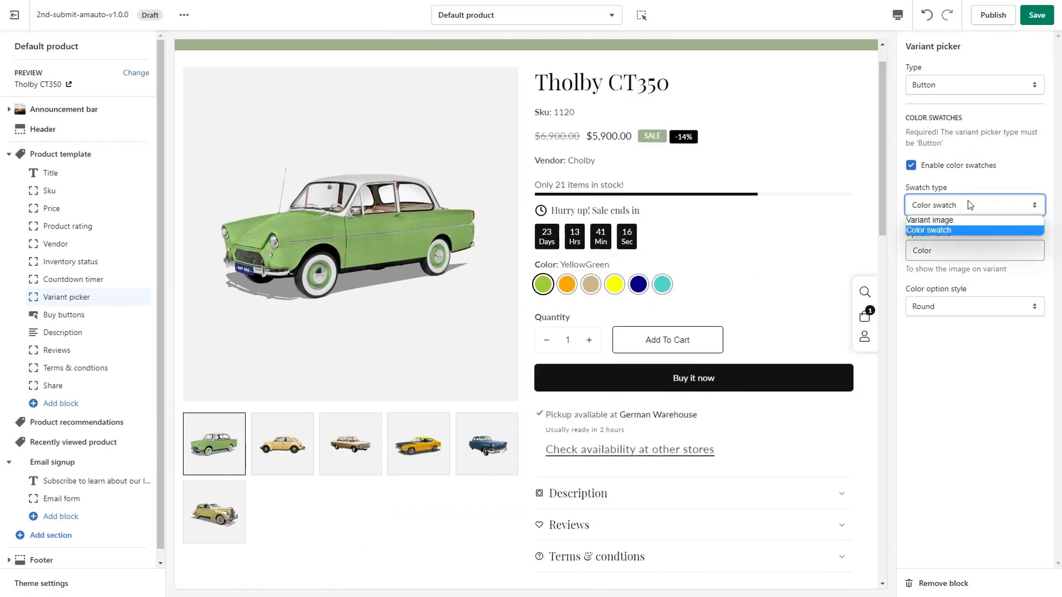
click(961, 222)
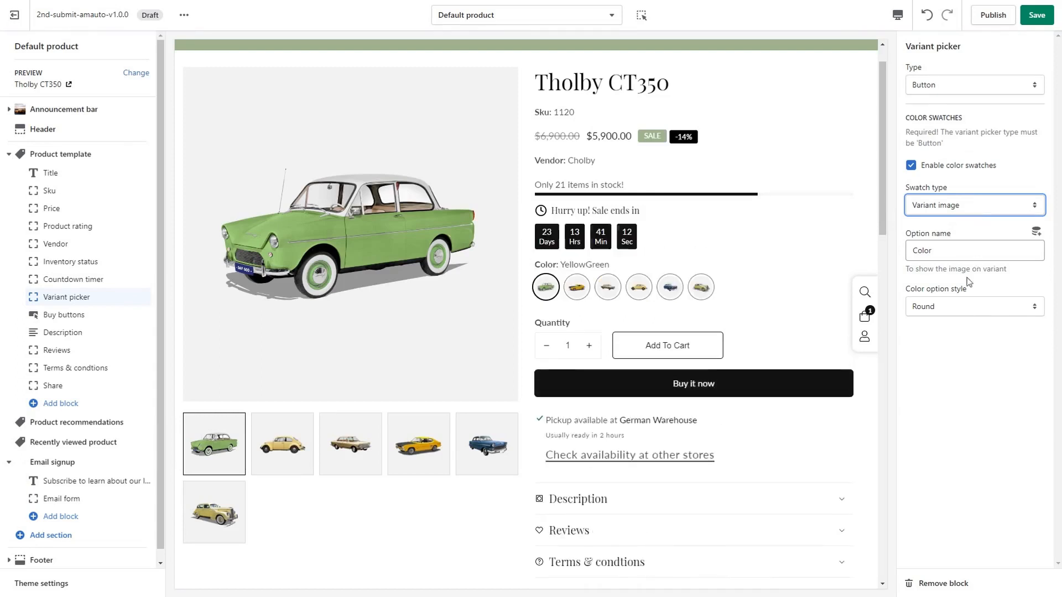
Try the Square color option style for the Variant picker and restore the Round style
click(965, 306)
click(938, 332)
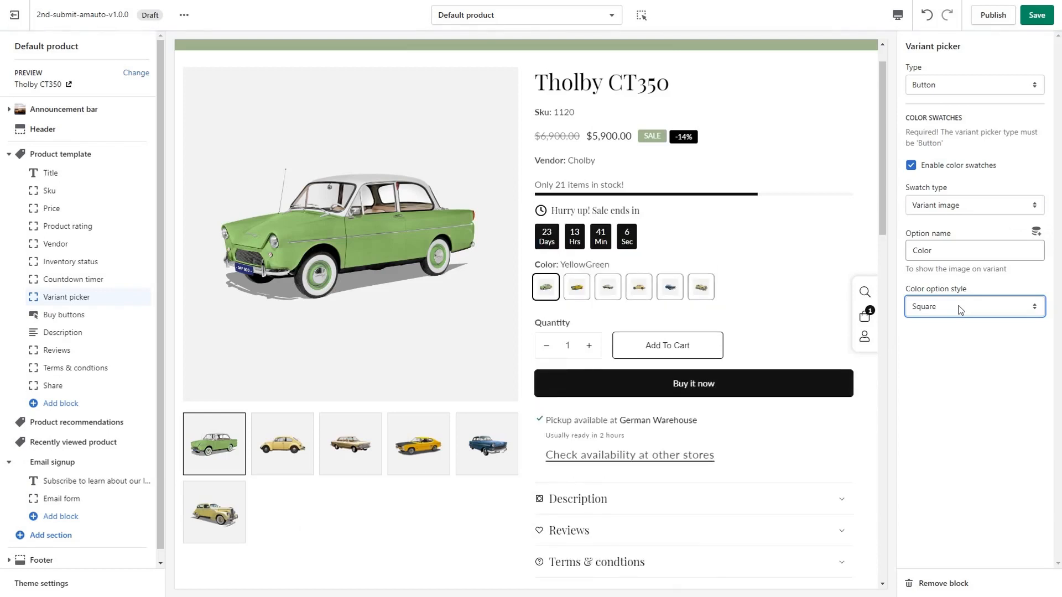
click(959, 310)
click(935, 319)
Look at the Buy buttons settings, and try Short Description for the Description block before restoring Full Description
click(68, 317)
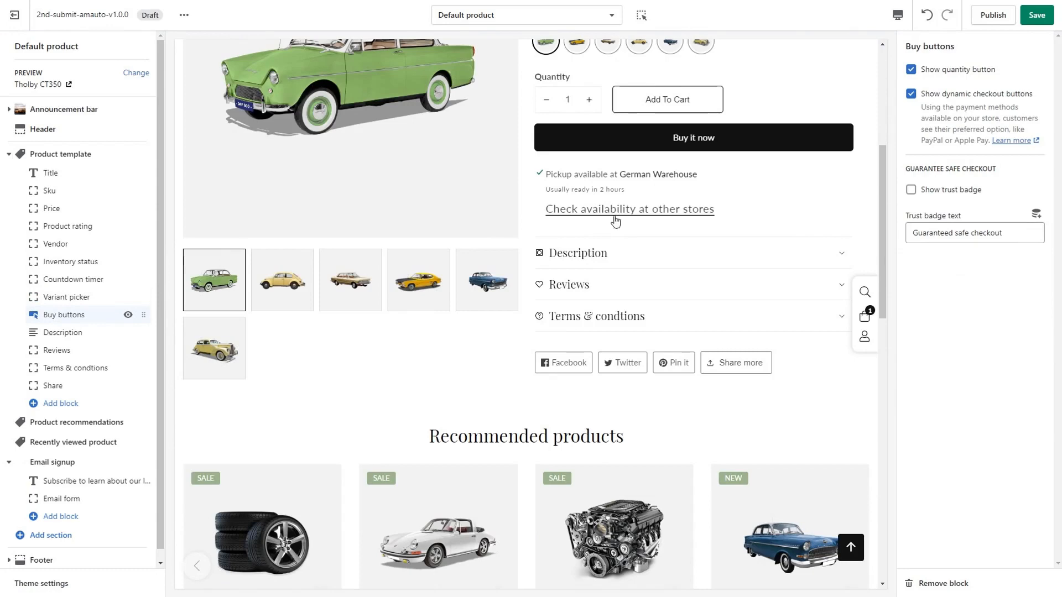
click(62, 332)
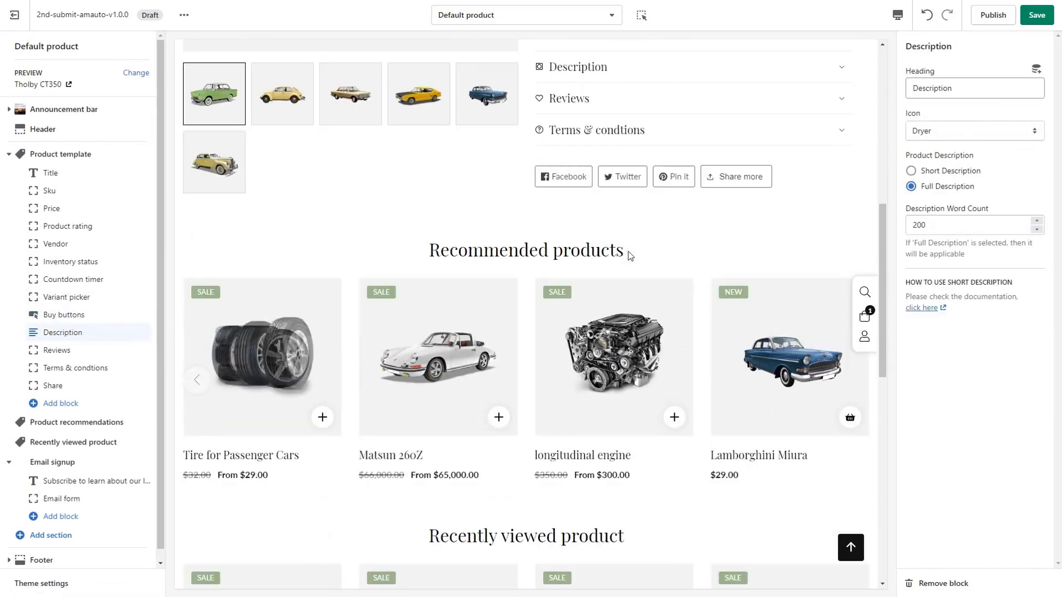
scroll(636, 250, up, 4)
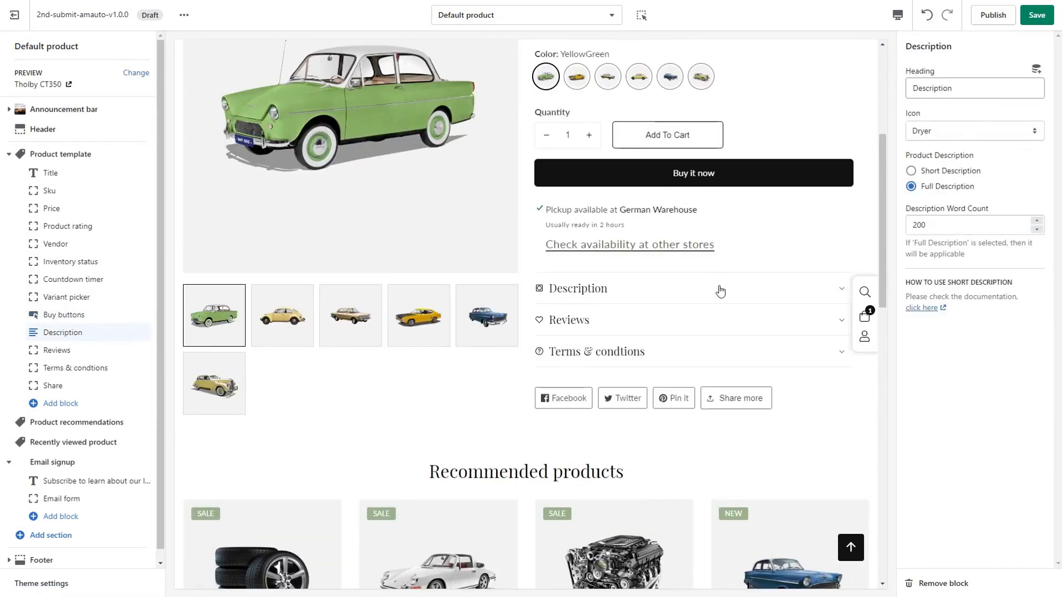
click(720, 291)
click(720, 291)
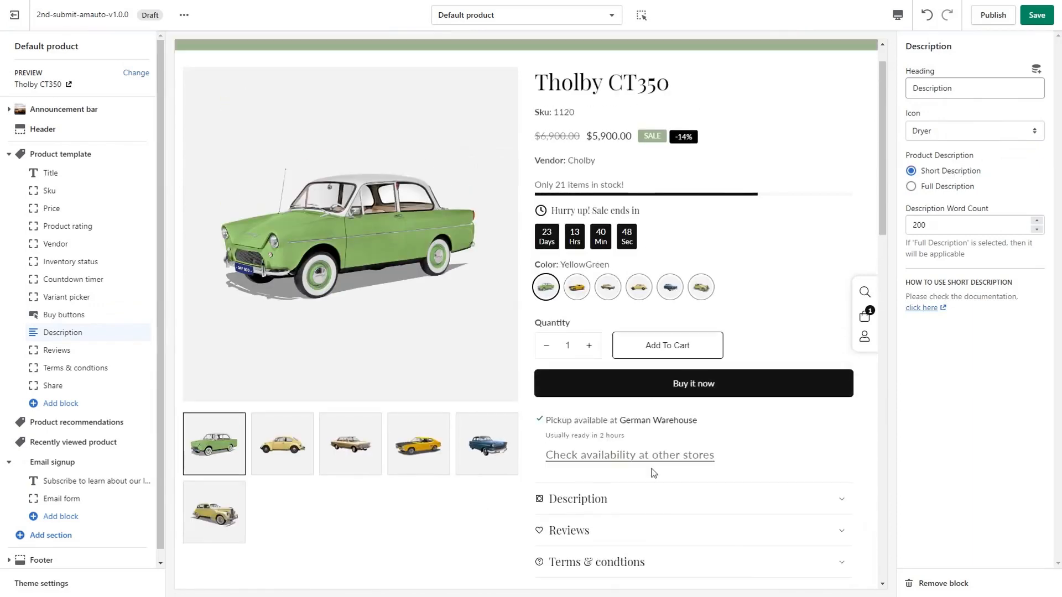
scroll(653, 486, down, 1)
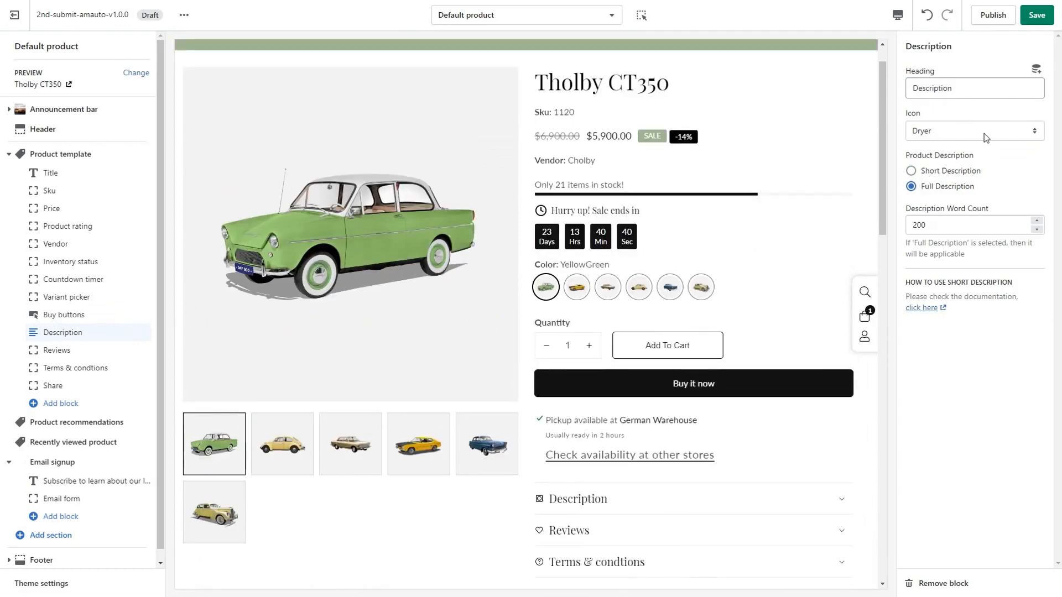
Look at the settings of the Terms & condtions and Share blocks
click(61, 368)
click(58, 385)
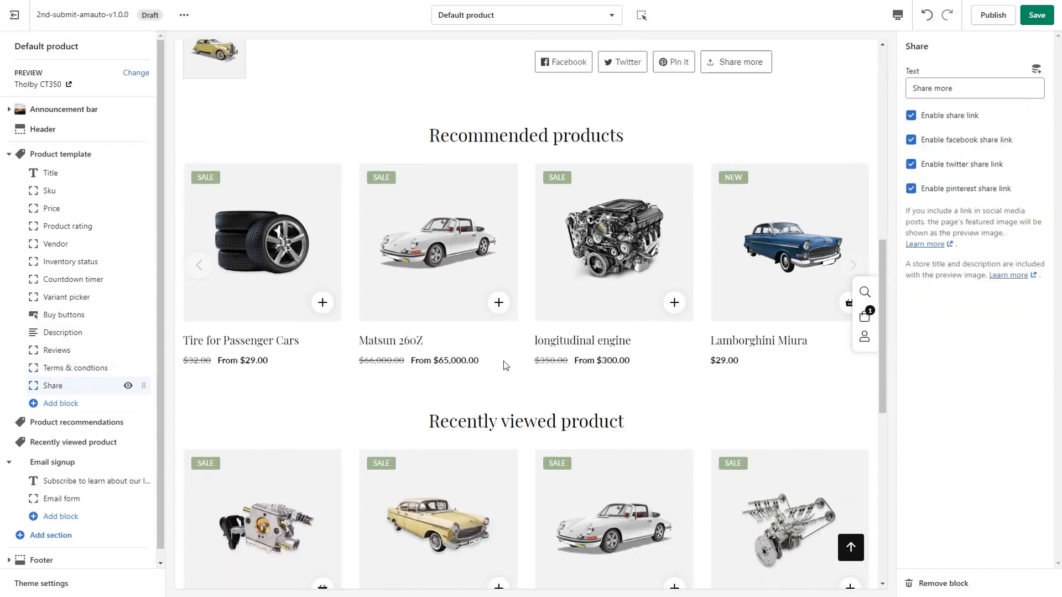
scroll(505, 365, up, 10)
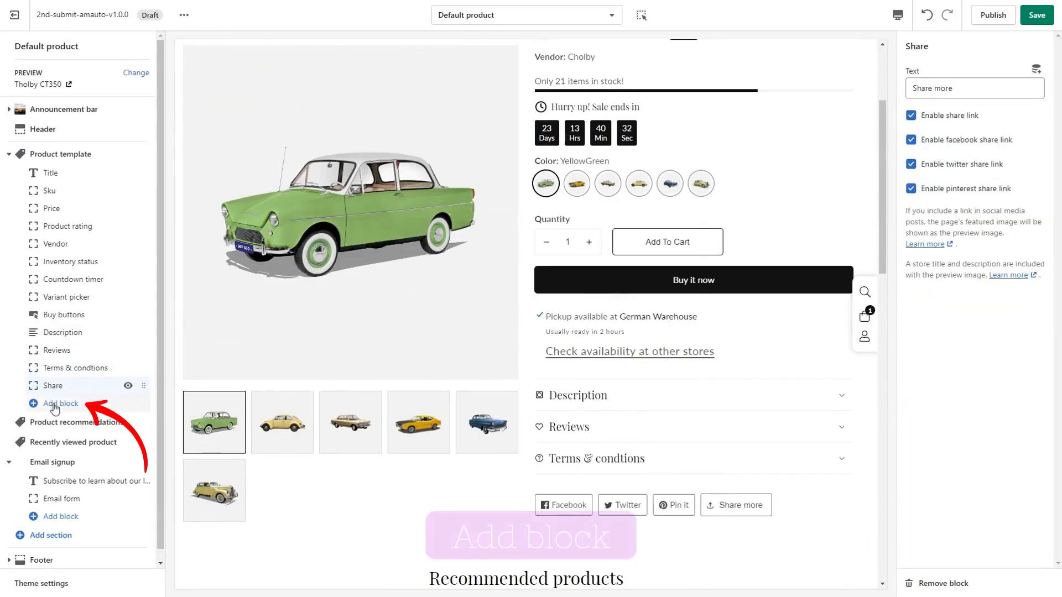
Add a Pop-up text block to the product template and find its link in the preview
click(55, 405)
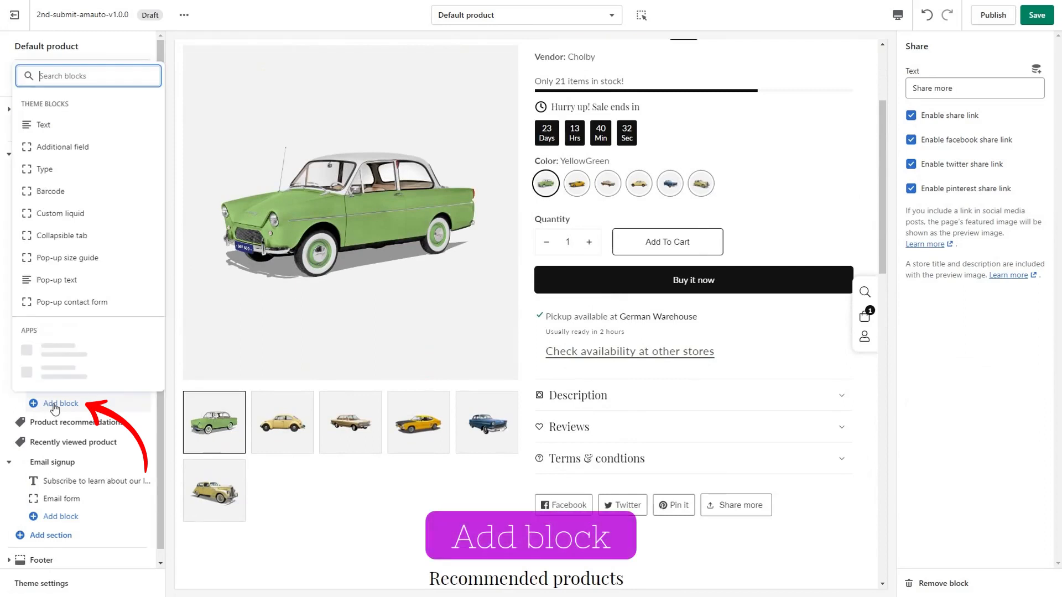
click(65, 283)
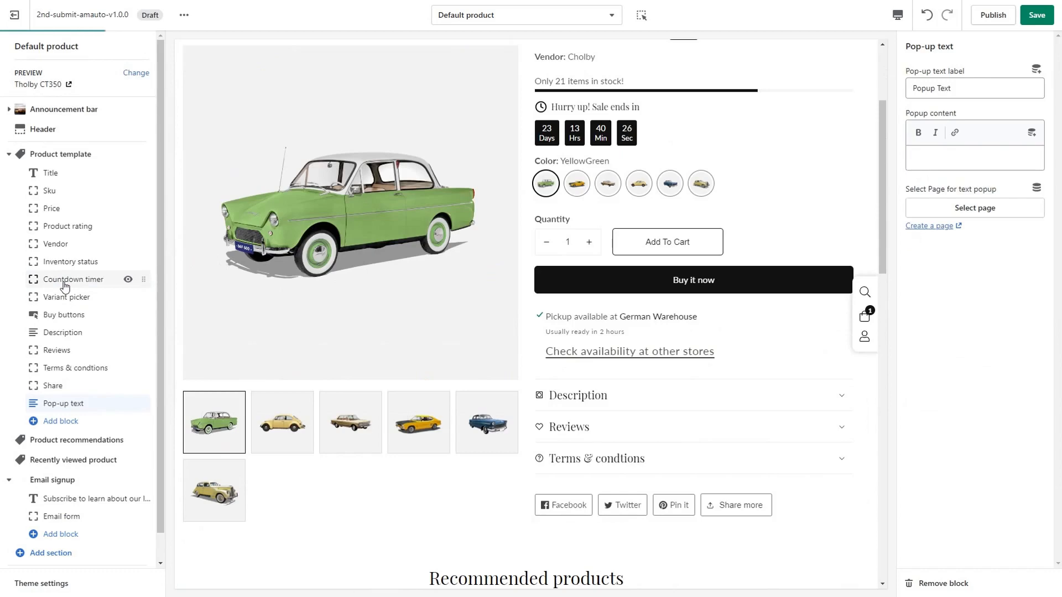
scroll(627, 364, up, 1)
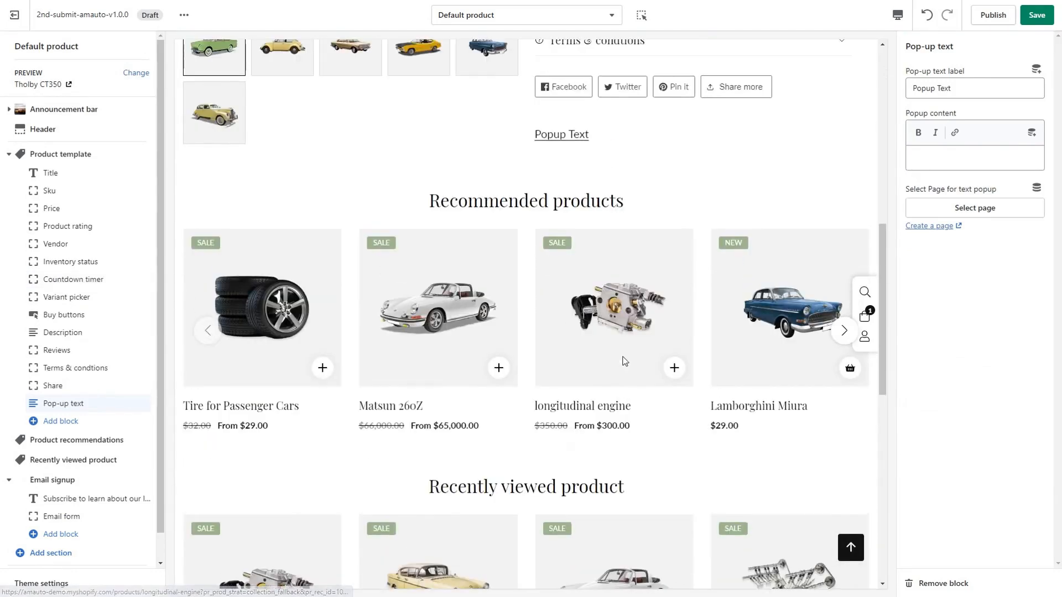
scroll(625, 361, up, 4)
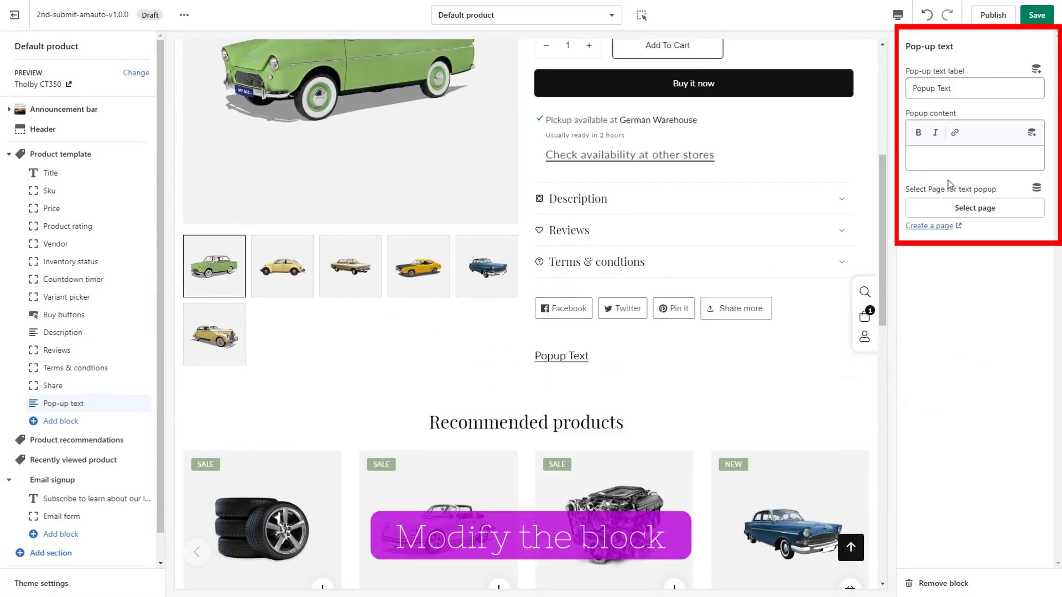
Assign the Privacy policy page as the content page of the Pop-up text block
click(977, 210)
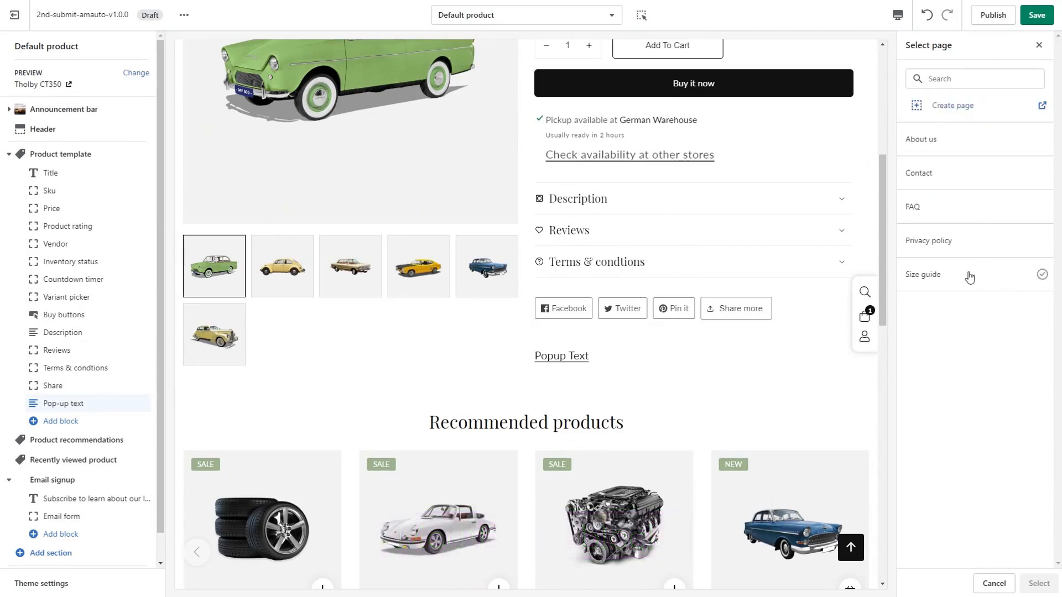
click(977, 249)
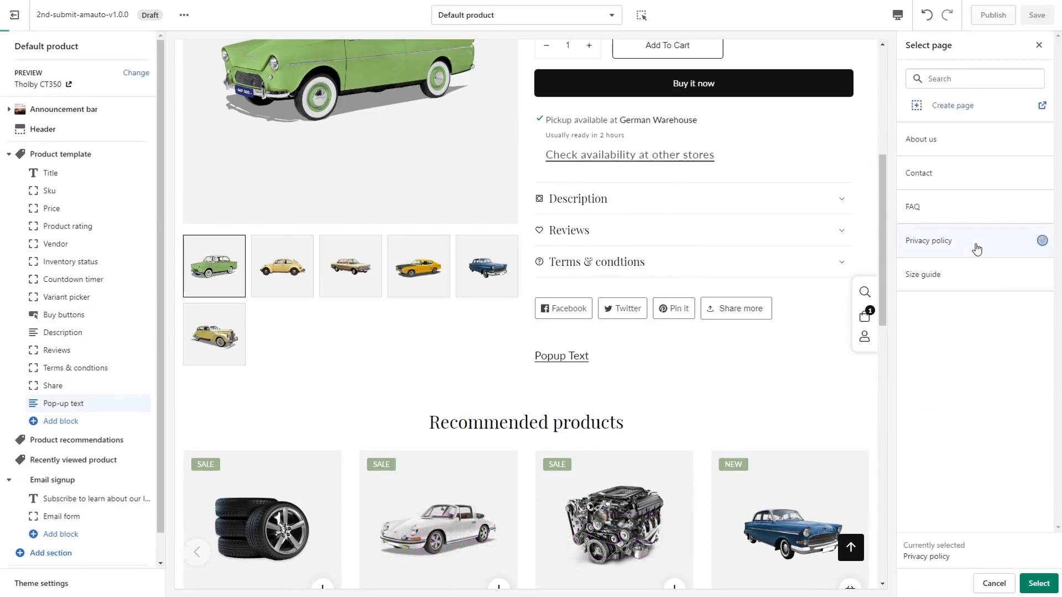
click(1038, 583)
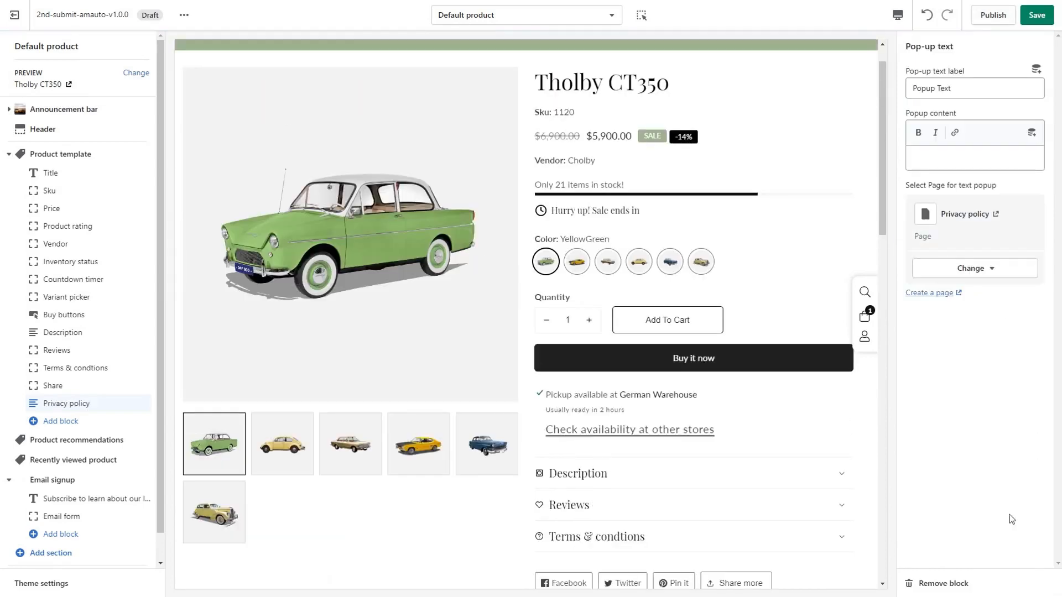
Set the pop-up text label to Privacy Policy and open its popup in the preview to check the page content
triple_click(965, 83)
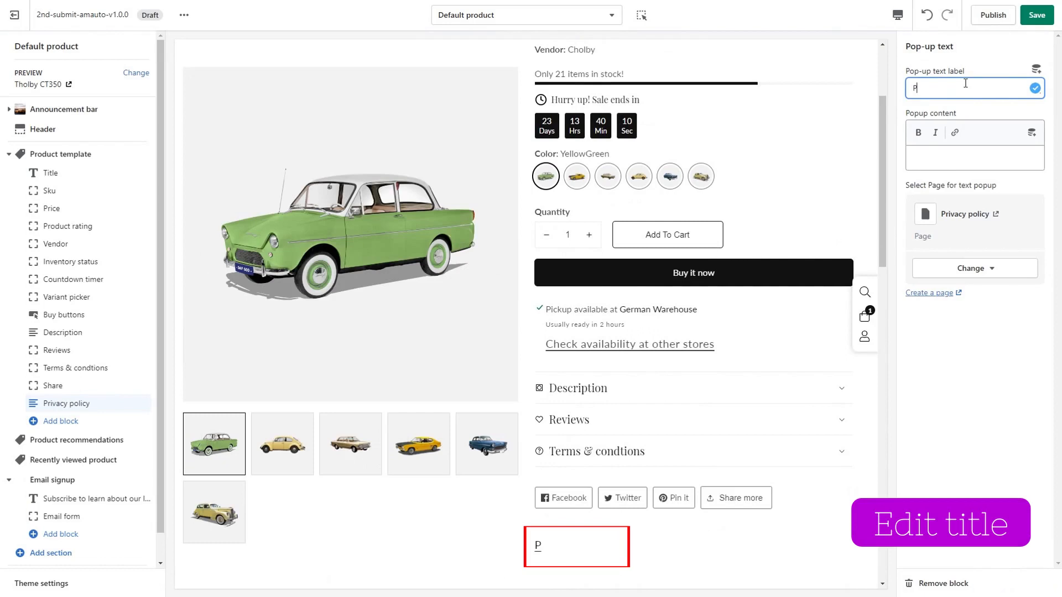
text(Privacy Policy)
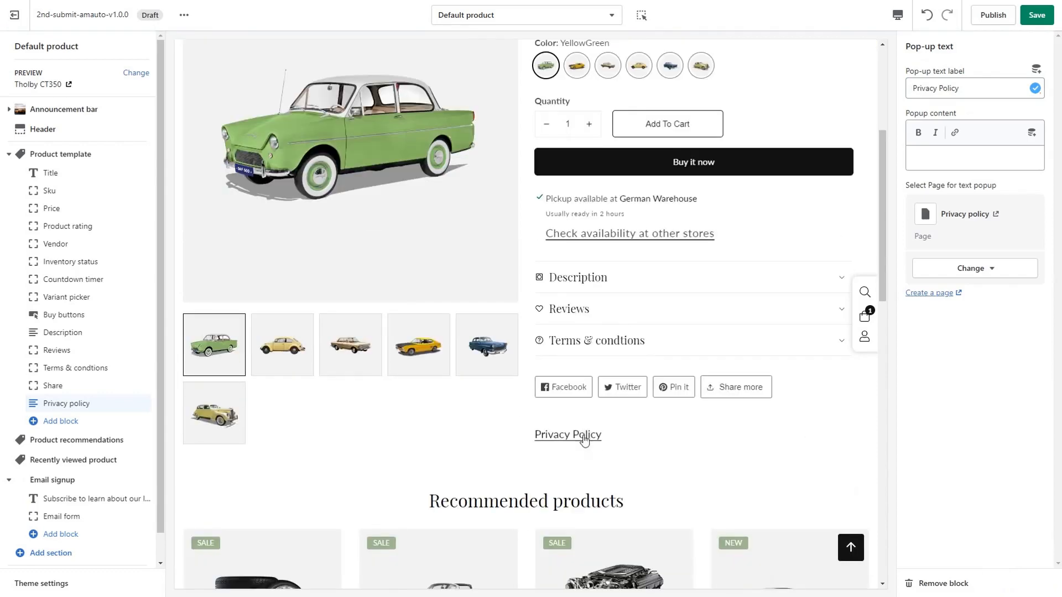
click(584, 440)
scroll(582, 435, down, 5)
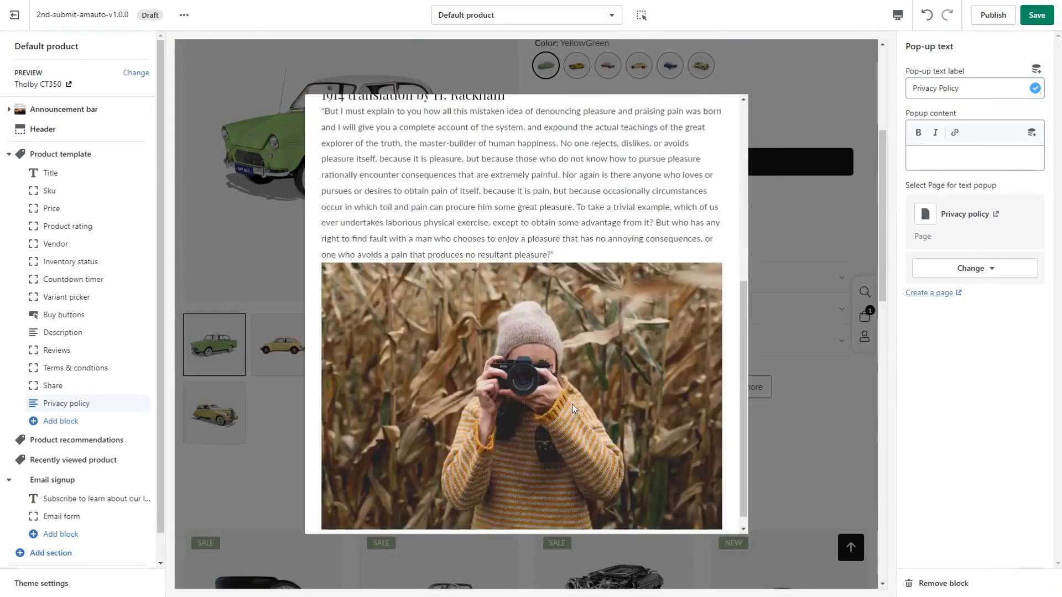
Close the Privacy Policy popup in the preview and open the Product template section's settings
scroll(581, 435, up, 8)
click(811, 432)
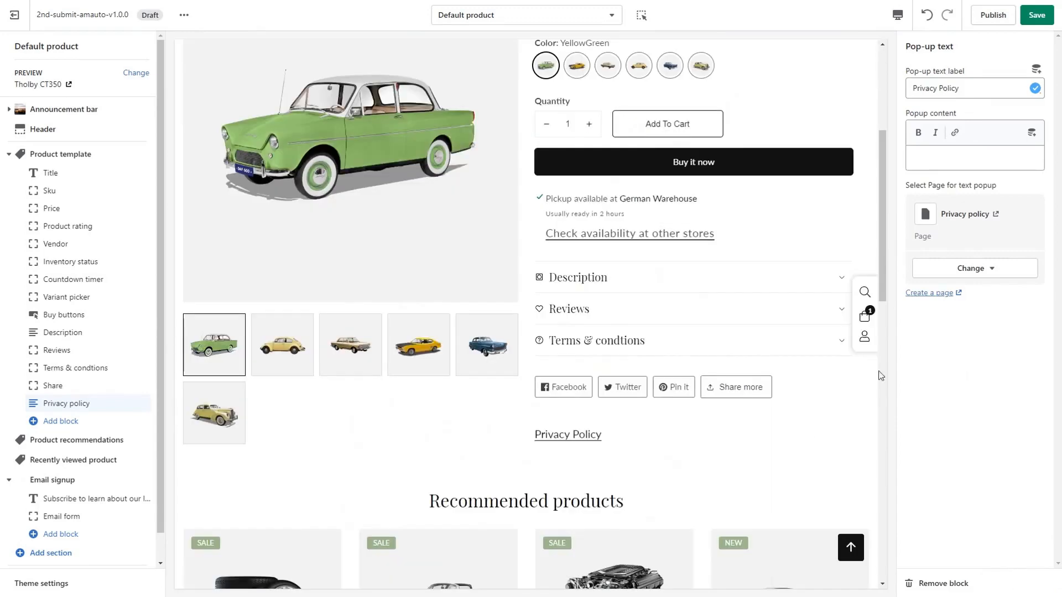
click(60, 153)
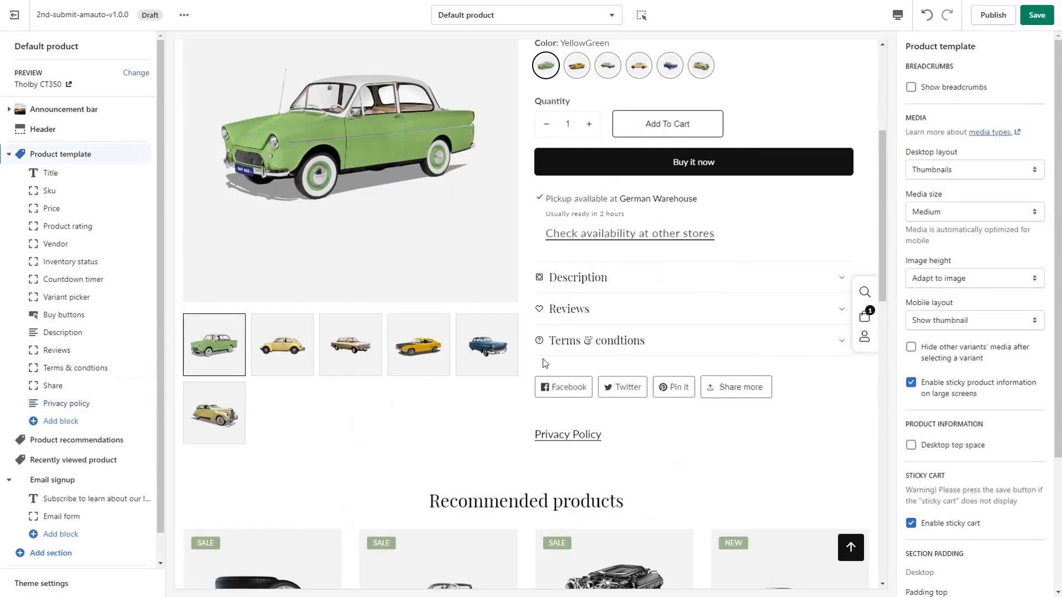
Look through the settings of the Product recommendations section and open those of the Recently viewed product section
click(76, 440)
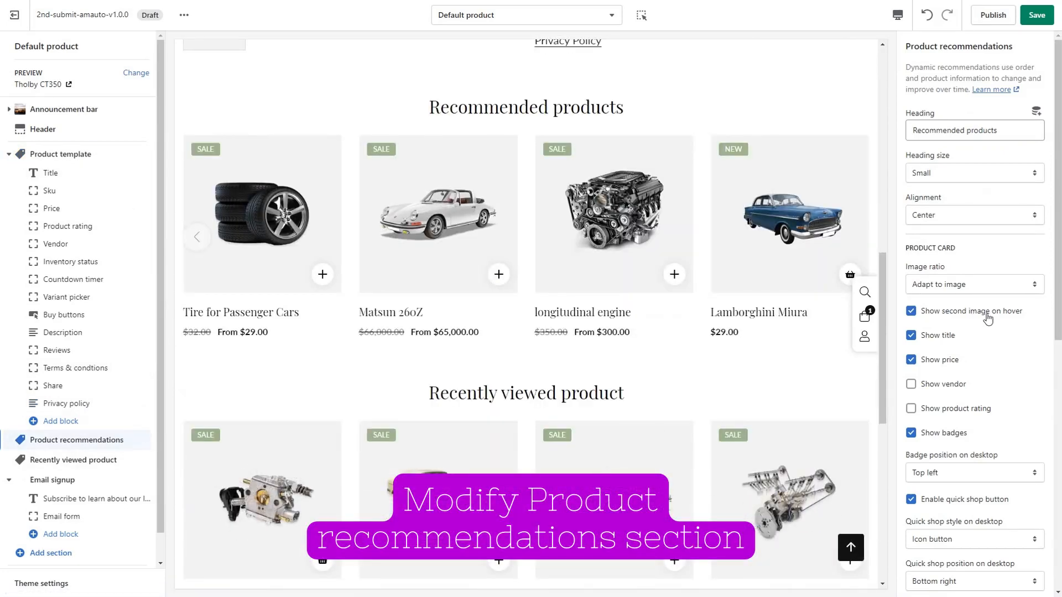
scroll(988, 320, down, 4)
scroll(987, 319, down, 4)
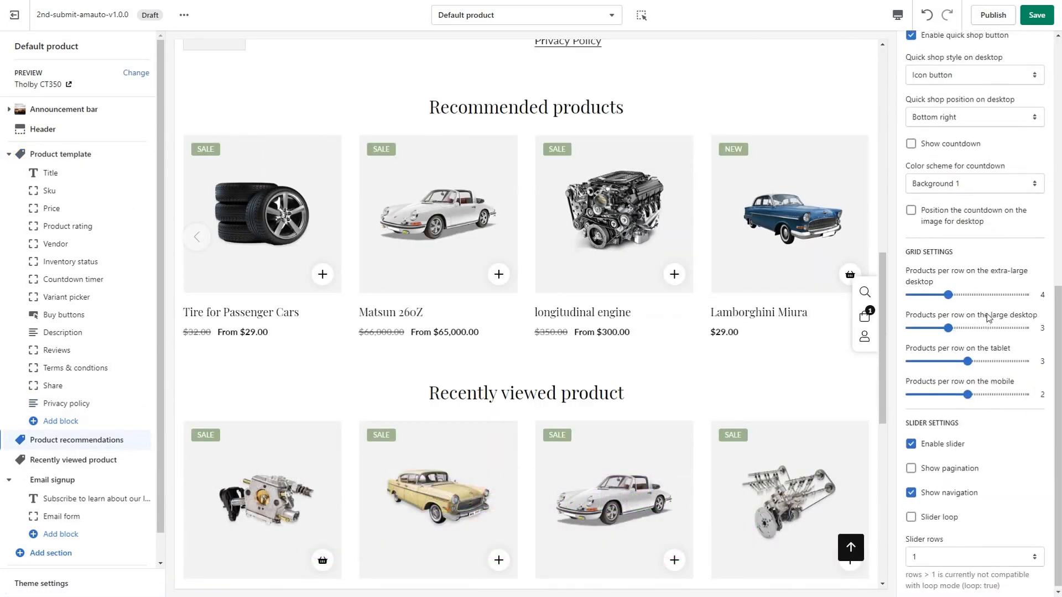
scroll(988, 316, up, 5)
scroll(987, 319, up, 3)
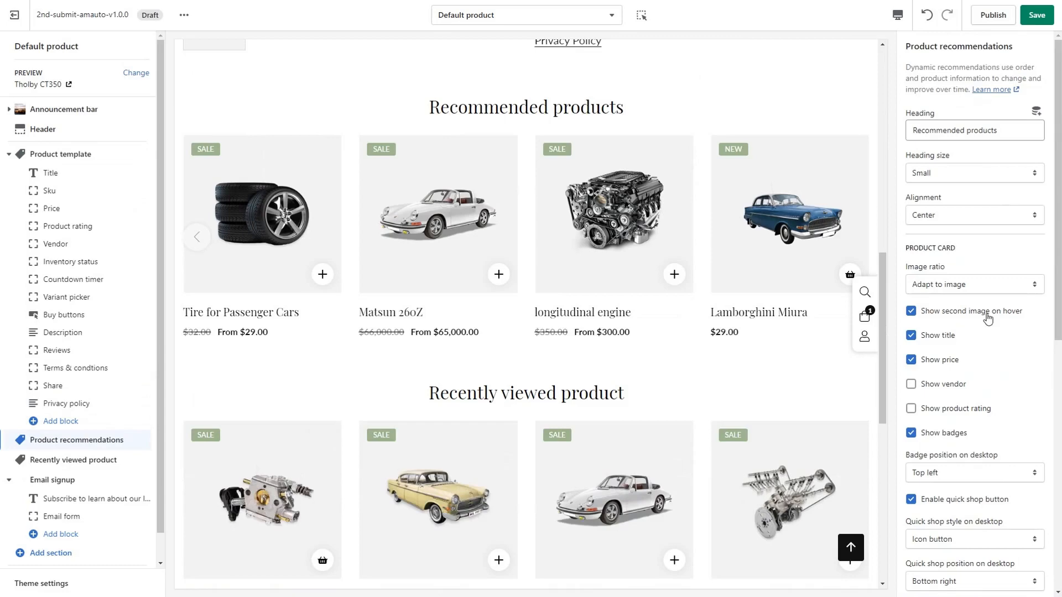
click(65, 464)
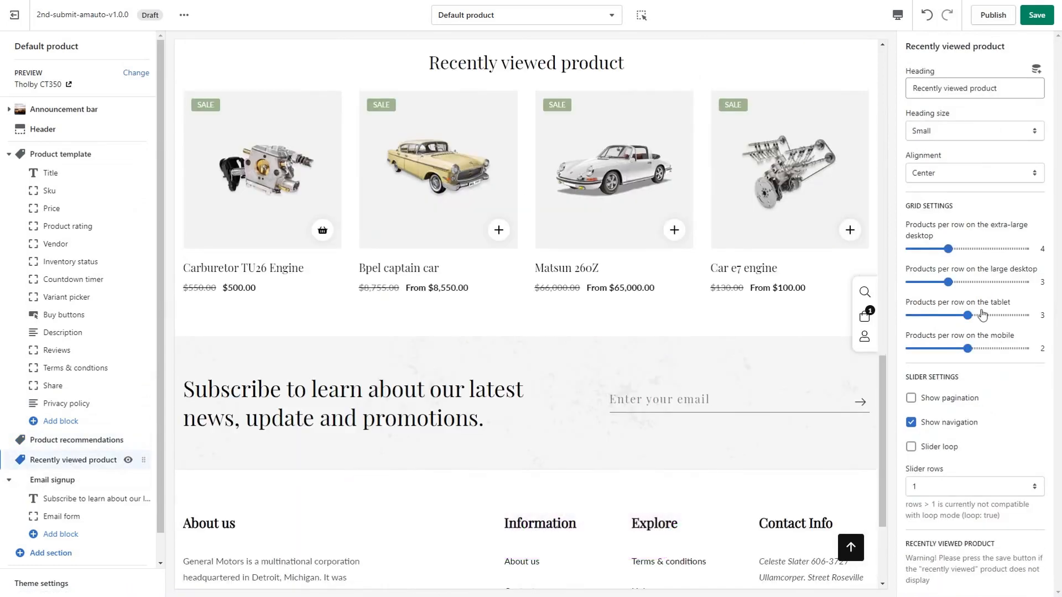
Return to the Product template section and check the product page's layout in the Mobile preview down to the email signup
click(60, 154)
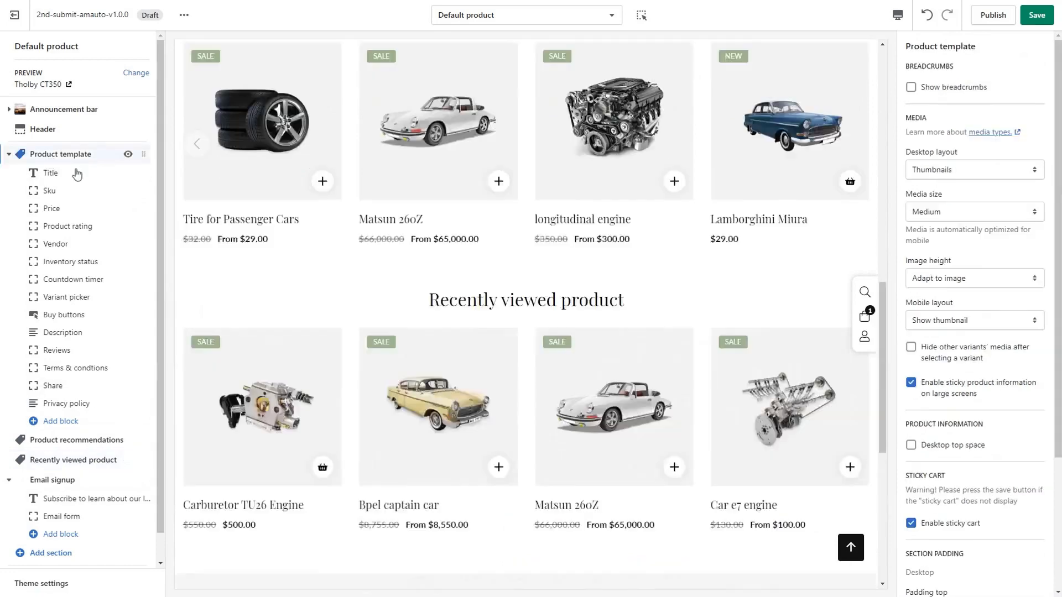
scroll(393, 313, up, 1)
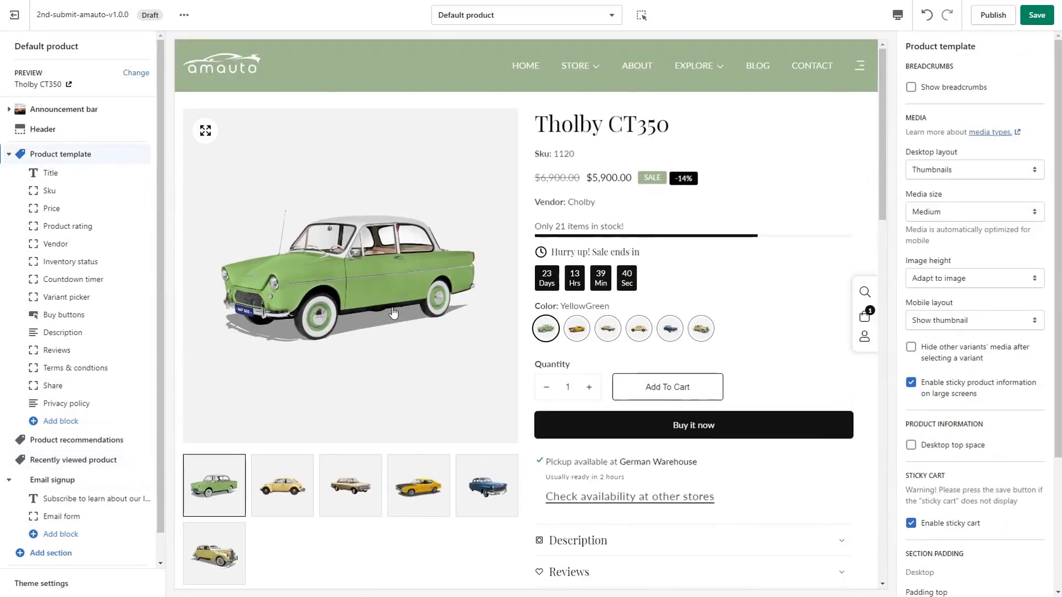
click(896, 16)
click(923, 44)
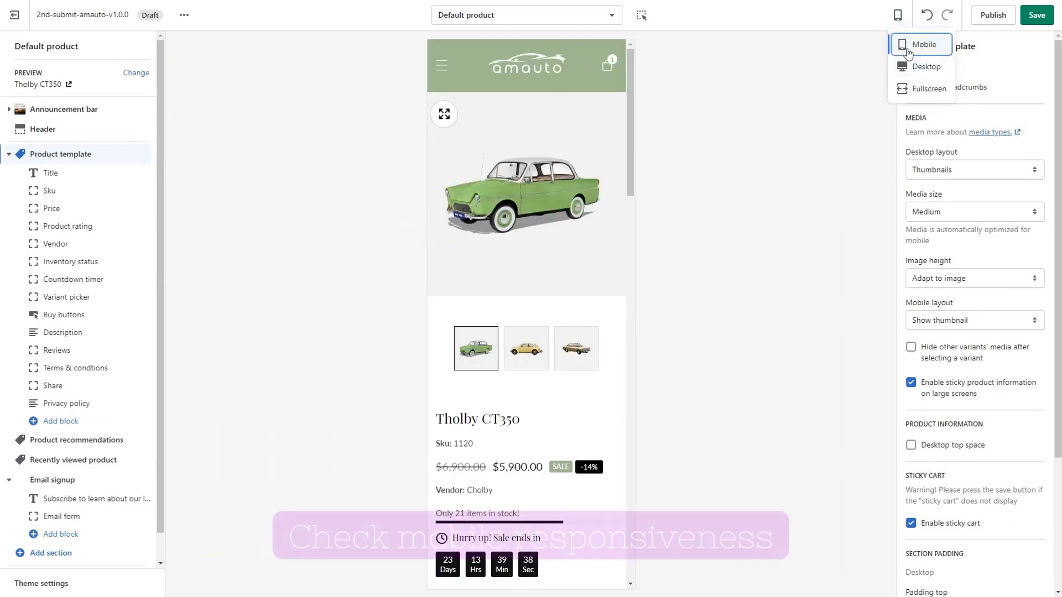
scroll(526, 238, down, 15)
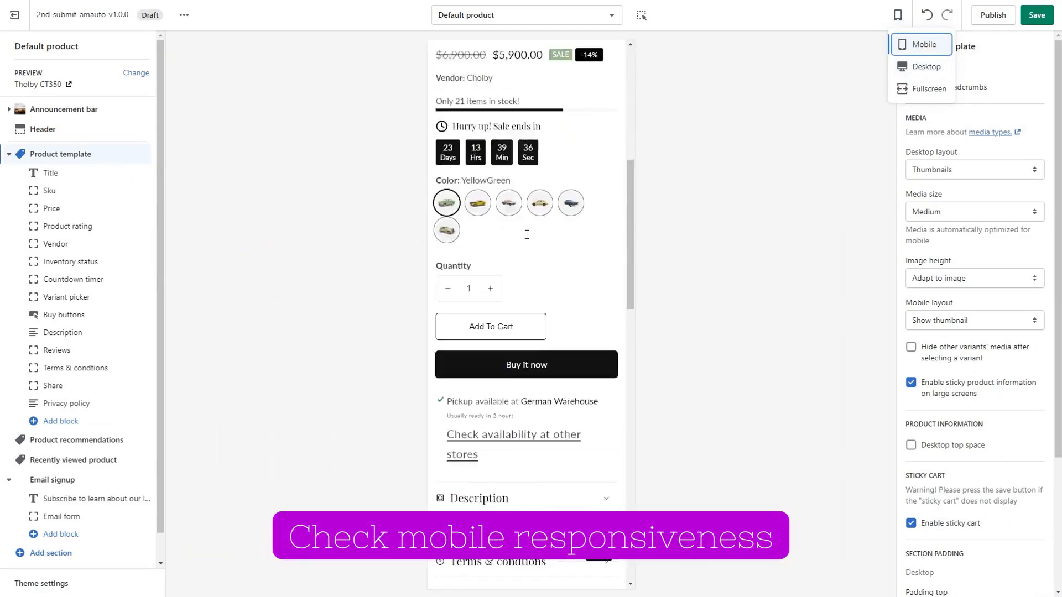
scroll(526, 248, down, 12)
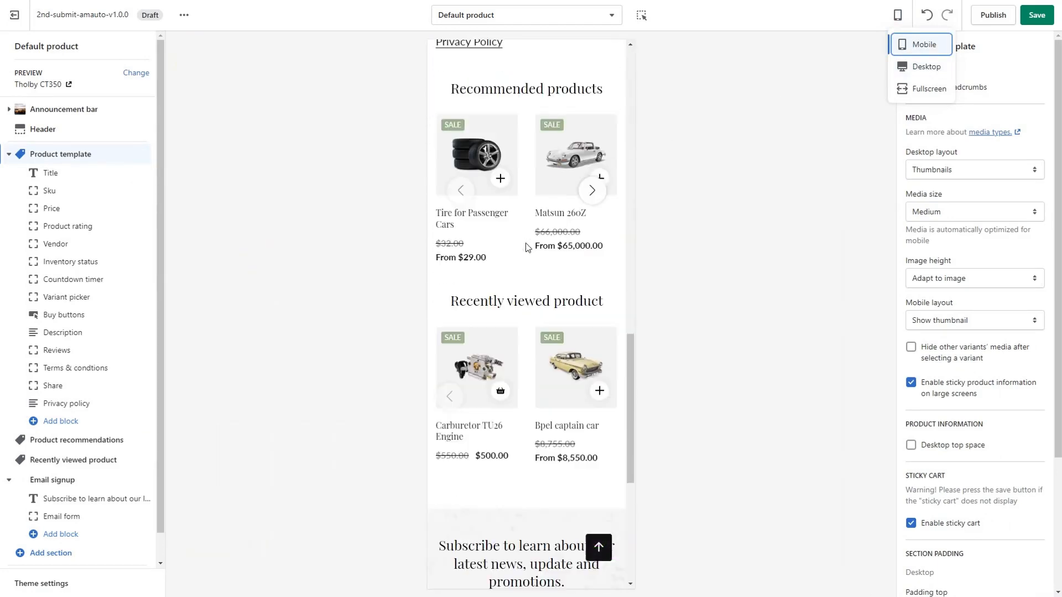
Go back to the top of the product page and switch the preview to Desktop
click(599, 549)
click(898, 16)
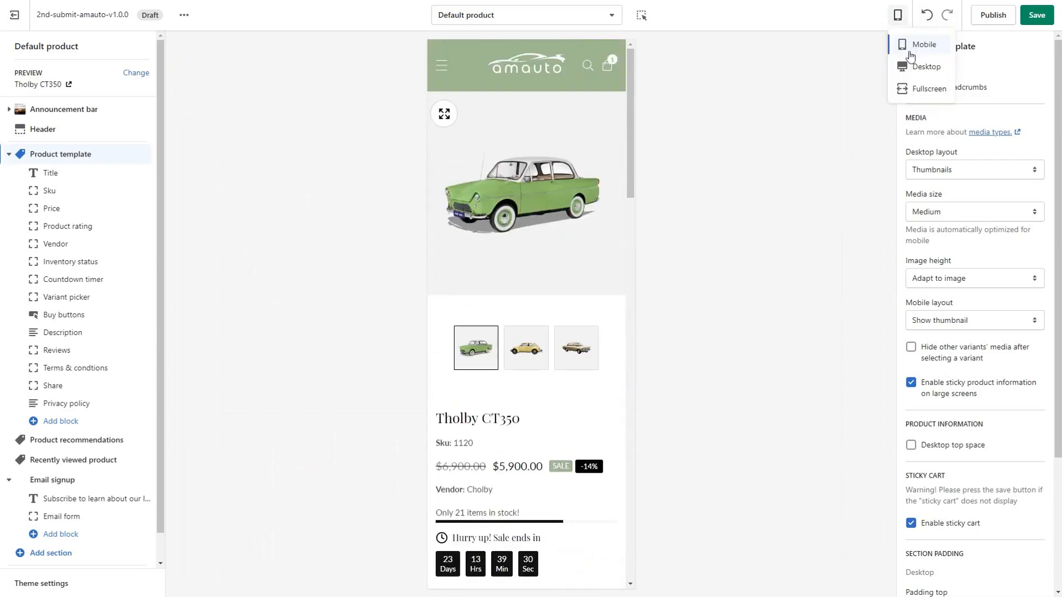
click(922, 68)
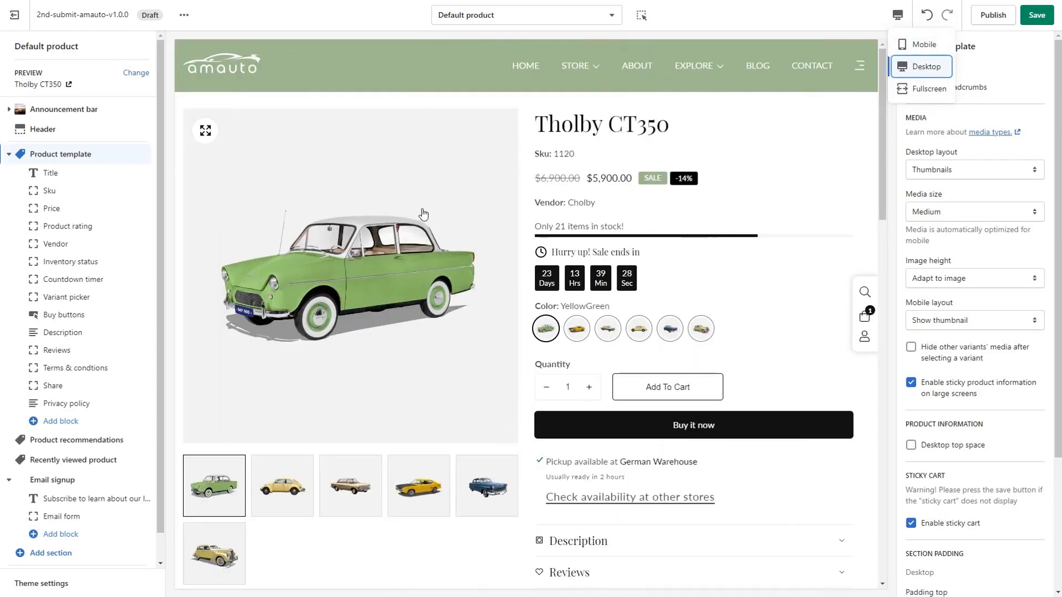